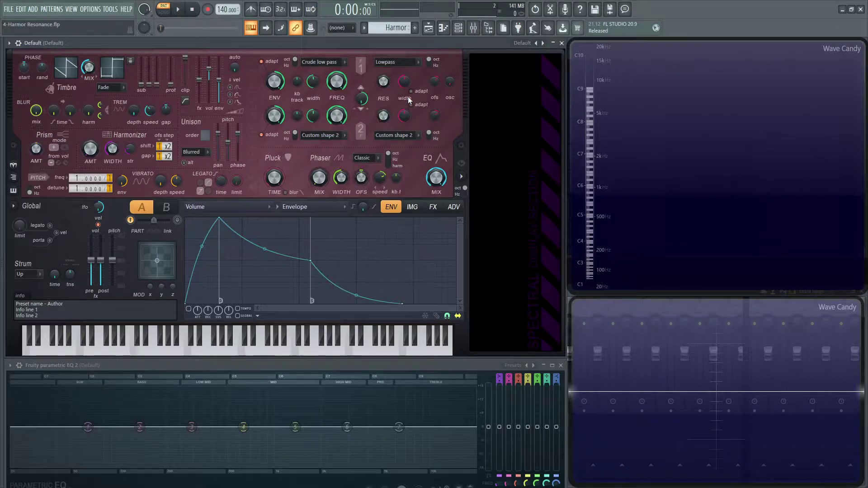
- Play test notes while adjusting filter 1's frequency and raising its resonance amount to about 43%
left_click(519, 44)
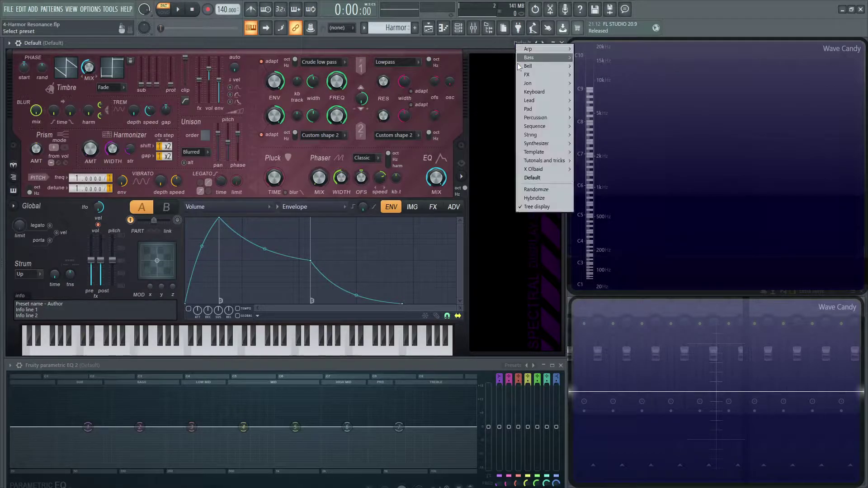
left_click(541, 189)
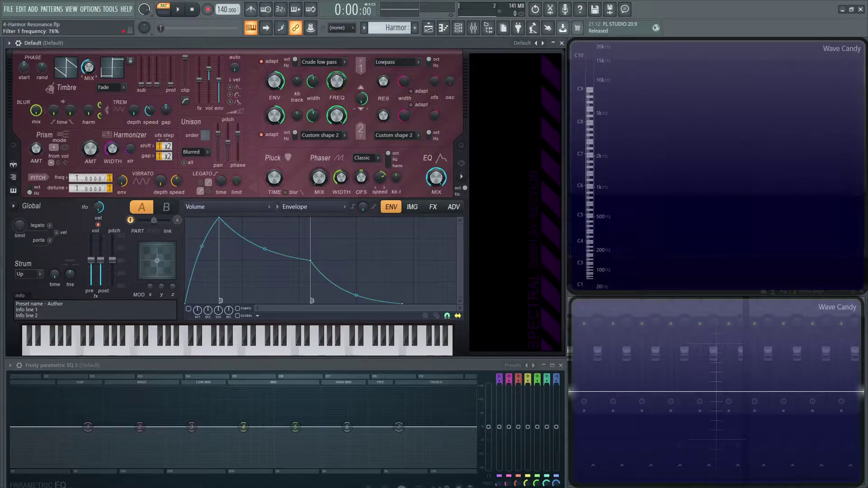
key("z")
left_click_drag(340, 82, 382, 75)
key("z")
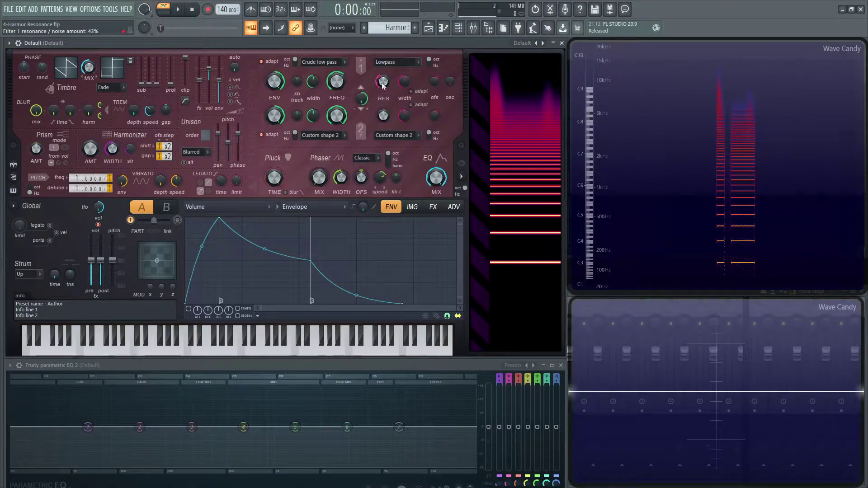
- Set filter 1's resonance type to Classic and sweep the filter frequency up and down while playing test notes
left_click(387, 65)
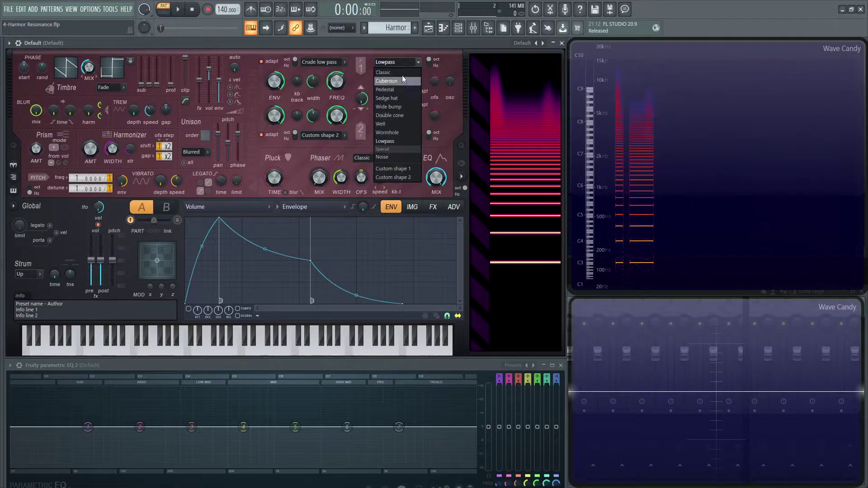
left_click(403, 72)
key("z")
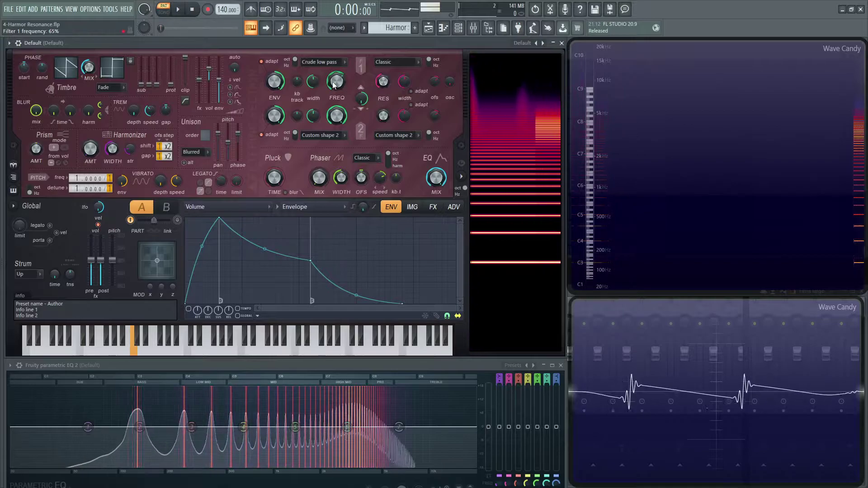
left_click_drag(337, 82, 337, 93)
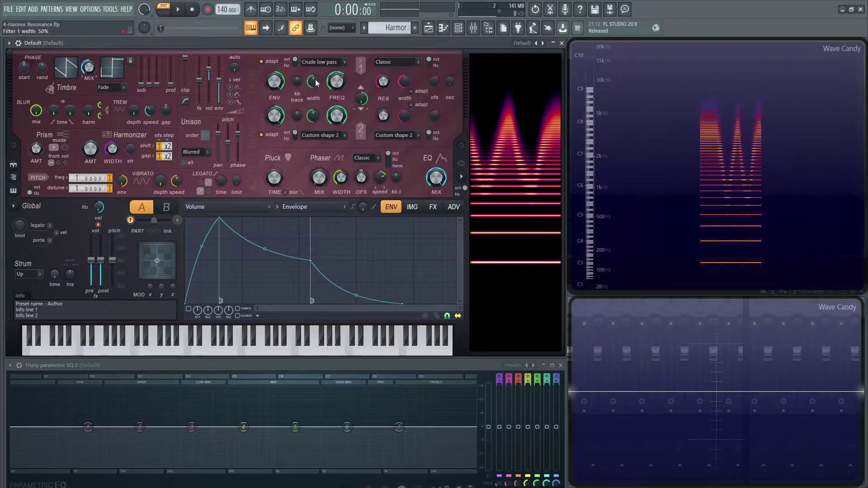
key("z")
scroll(404, 83, "down", 5)
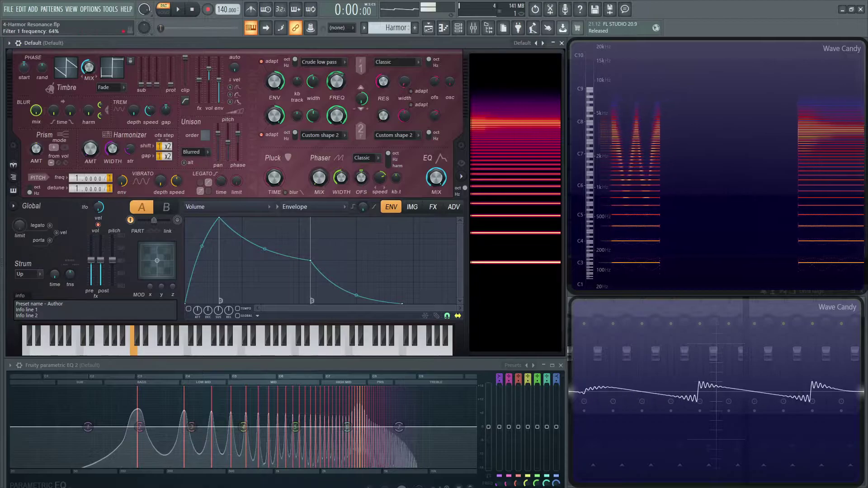
mouse_move(337, 82)
left_mouse_down()
mouse_move(337, 118)
mouse_move(337, 82)
left_mouse_up()
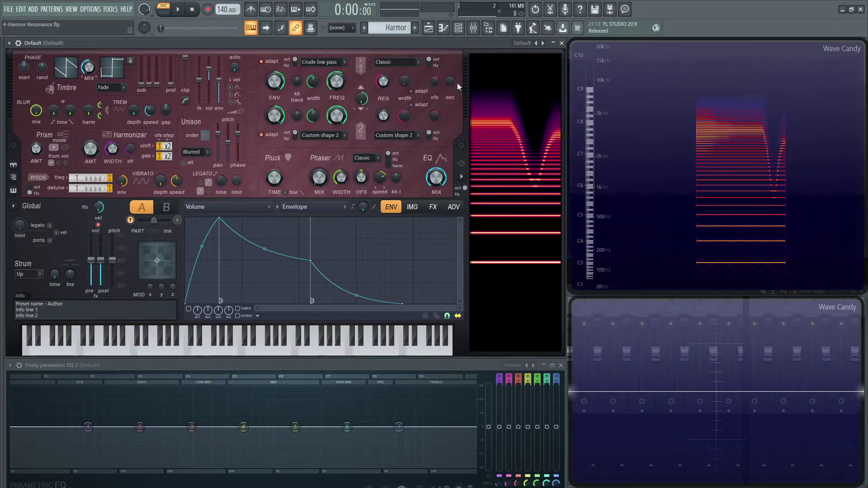
- Vary filter 1's resonance width while sweeping its frequency on a held note, finishing with the width at 50%
left_click_drag(404, 83, 403, 55)
left_click_drag(337, 82, 337, 88)
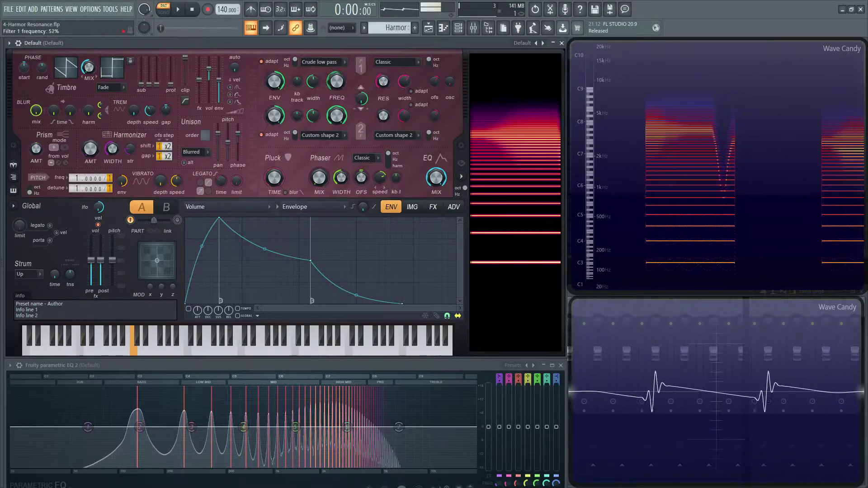
scroll(403, 82, "down", 5)
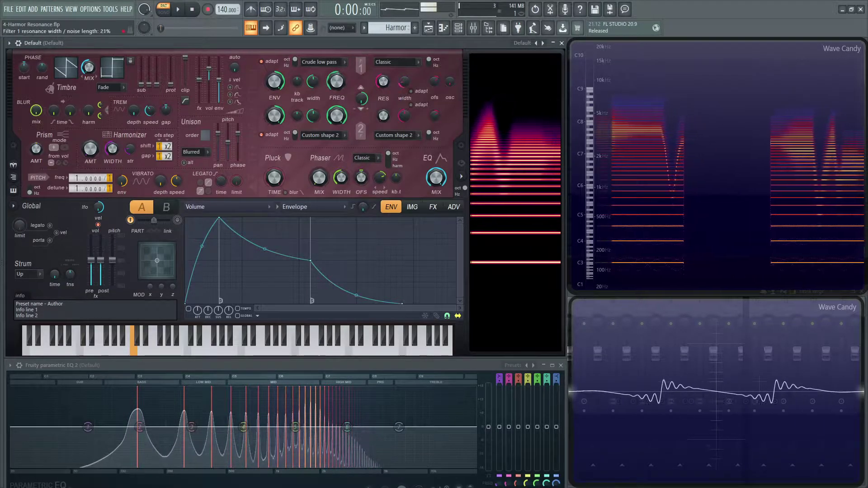
scroll(405, 81, "up", 6)
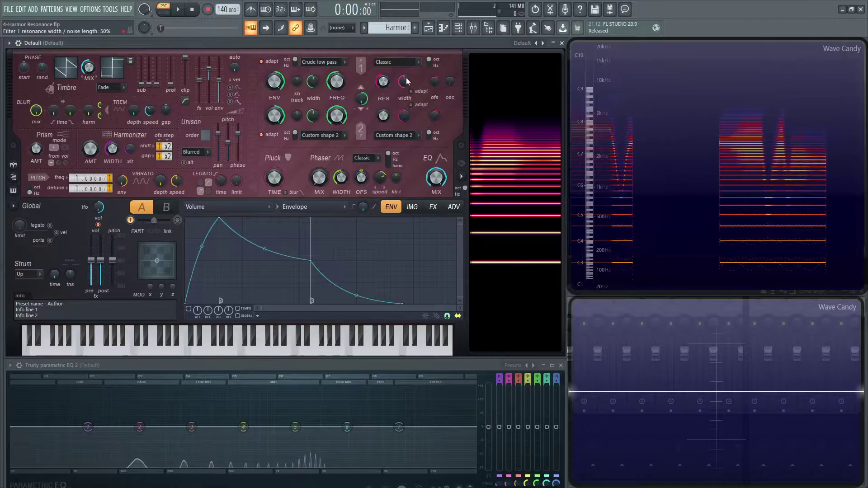
- Switch filter 1's resonance type to Cuberdon and audition it by varying the resonance amount and sweeping the filter frequency
left_click(403, 64)
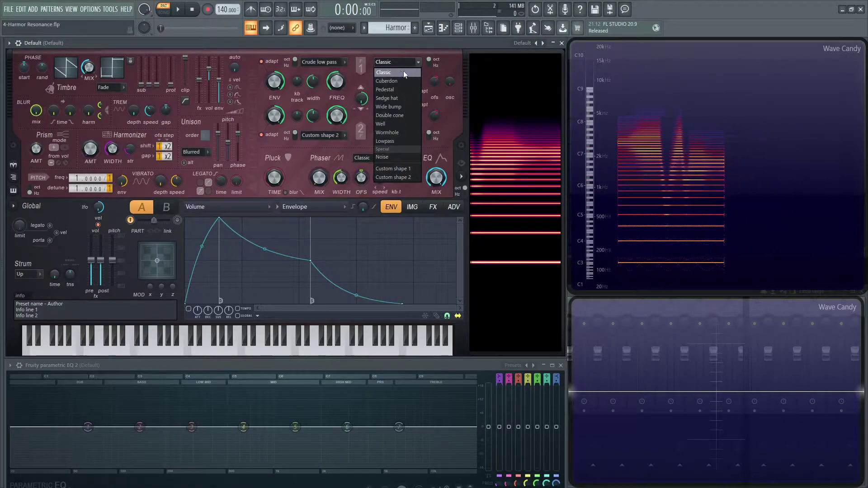
left_click(396, 81)
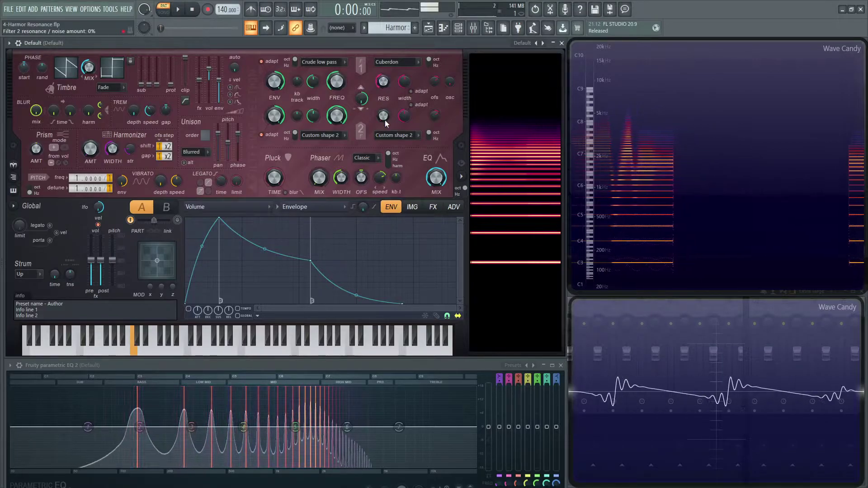
left_click_drag(384, 82, 383, 122)
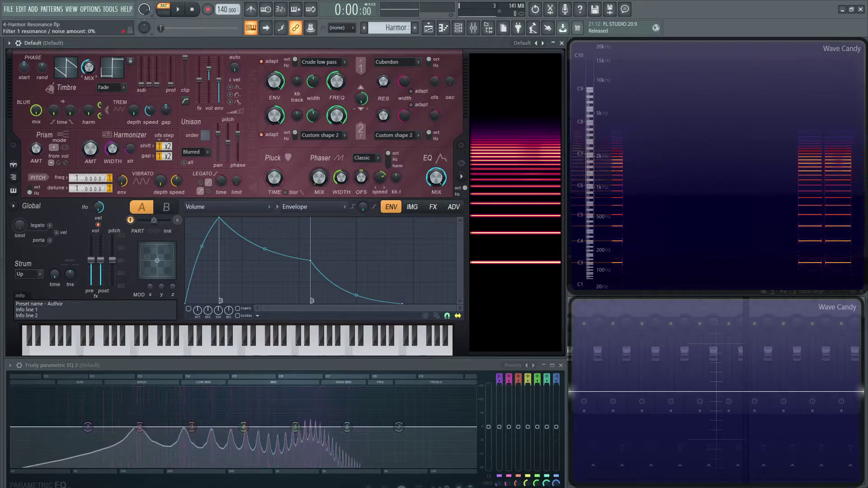
mouse_move(344, 86)
left_mouse_down()
mouse_move(345, 102)
mouse_move(344, 75)
mouse_move(348, 99)
left_mouse_up()
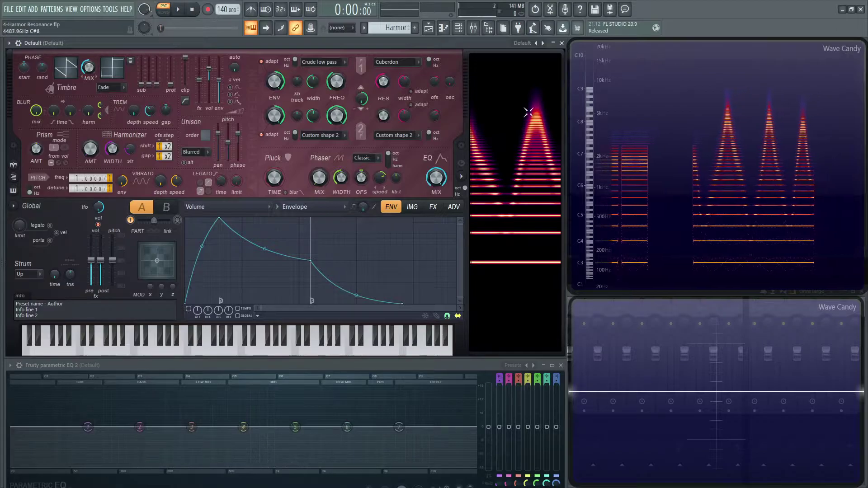
- Change filter 1's resonance type to Pedestal and sweep the filter frequency on a held note
left_click(404, 65)
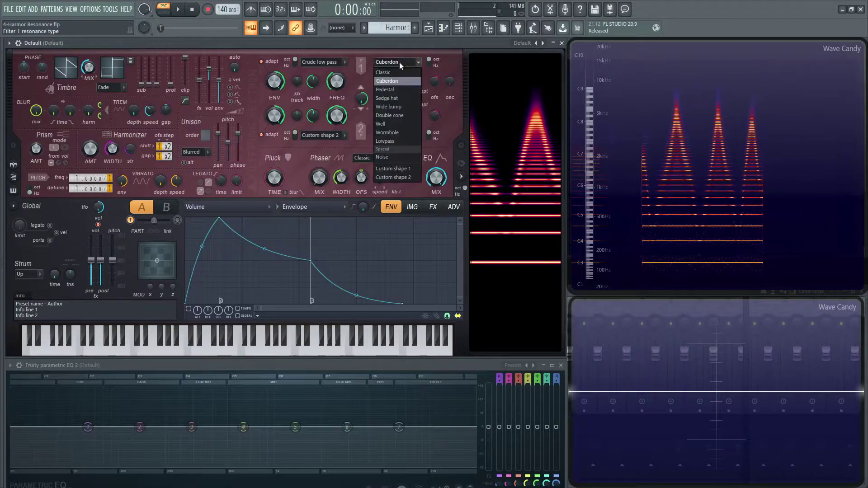
left_click(395, 89)
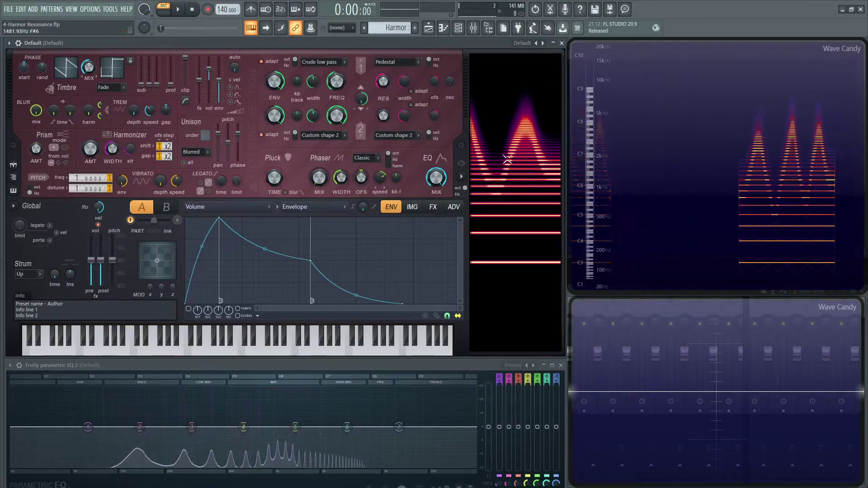
mouse_move(338, 83)
left_mouse_down()
mouse_move(337, 60)
mouse_move(337, 76)
left_mouse_up()
- Select the Sedge hat resonance type for filter 1 and sweep the filter frequency on a held note
left_click(396, 62)
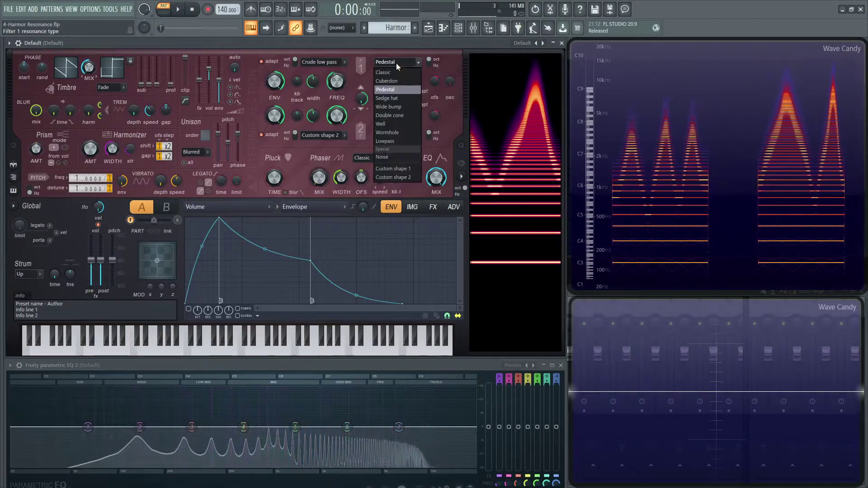
left_click(399, 98)
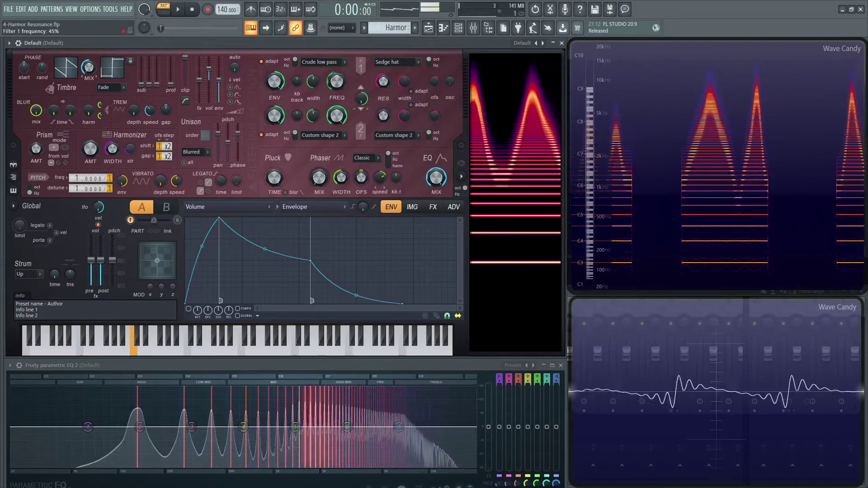
mouse_move(337, 81)
left_mouse_down()
mouse_move(337, 69)
mouse_move(337, 80)
left_mouse_up()
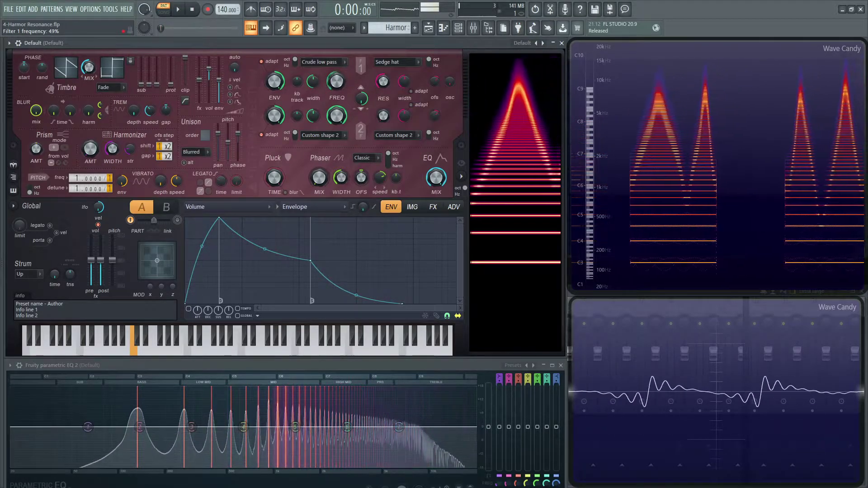
- Audition the Wide bump resonance type on filter 1 by sweeping the filter frequency during a note
left_click(407, 61)
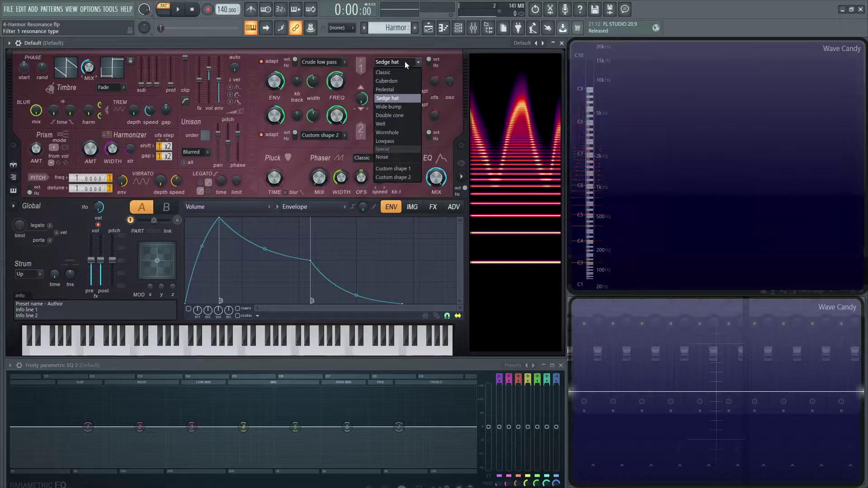
left_click(391, 107)
left_click_drag(339, 83, 339, 109)
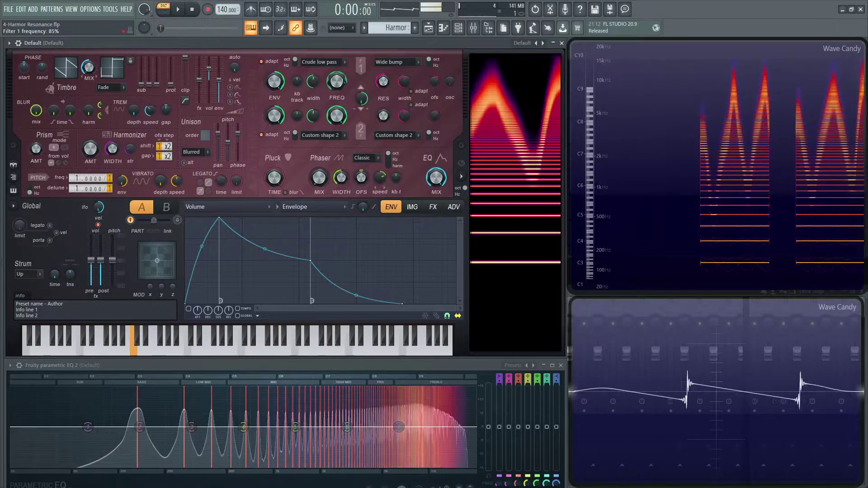
- Set filter 1's resonance type to Double cone and sweep the filter frequency during a note
left_click(406, 62)
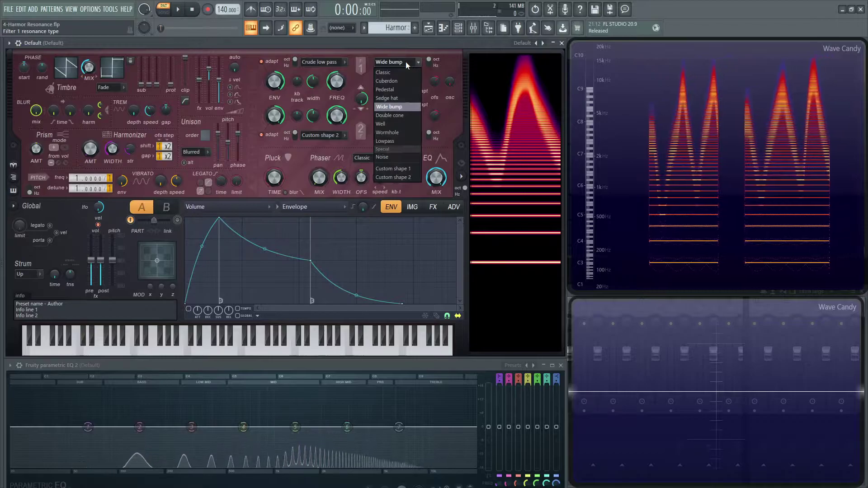
left_click(397, 115)
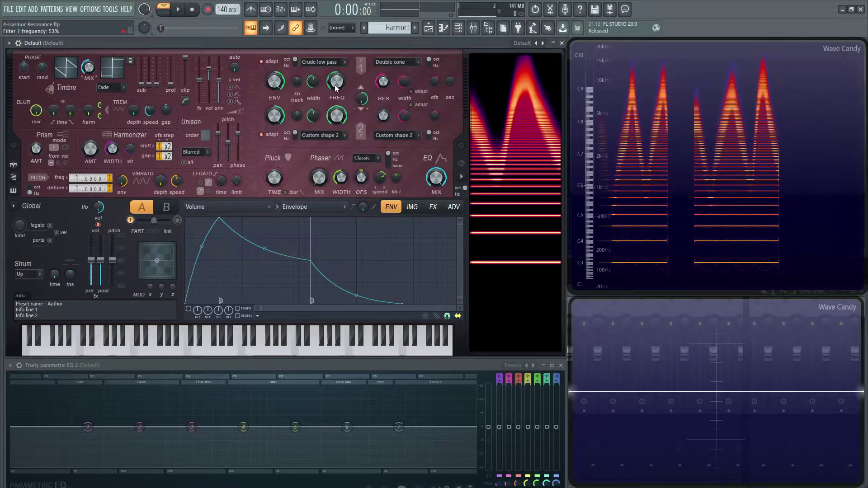
mouse_move(336, 88)
left_mouse_down()
mouse_move(336, 75)
mouse_move(336, 96)
mouse_move(335, 84)
left_mouse_up()
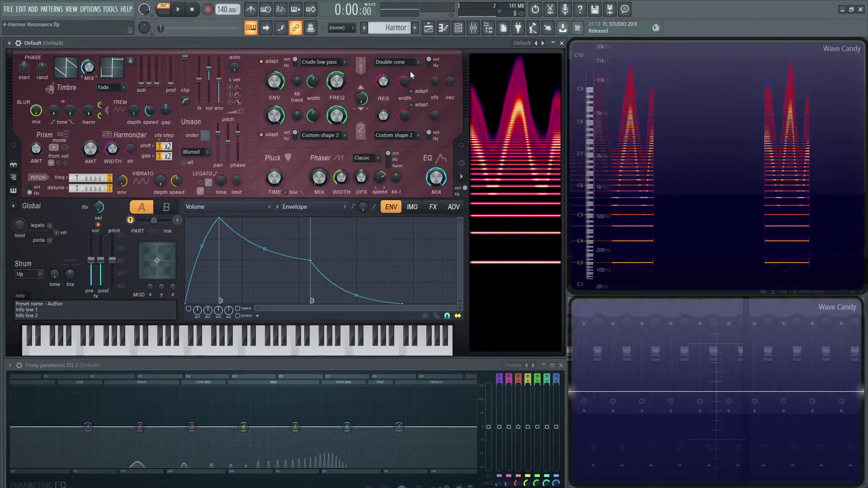
- Switch filter 1's resonance type to Well and sweep the filter frequency while playing a note
left_click(403, 62)
left_click(394, 124)
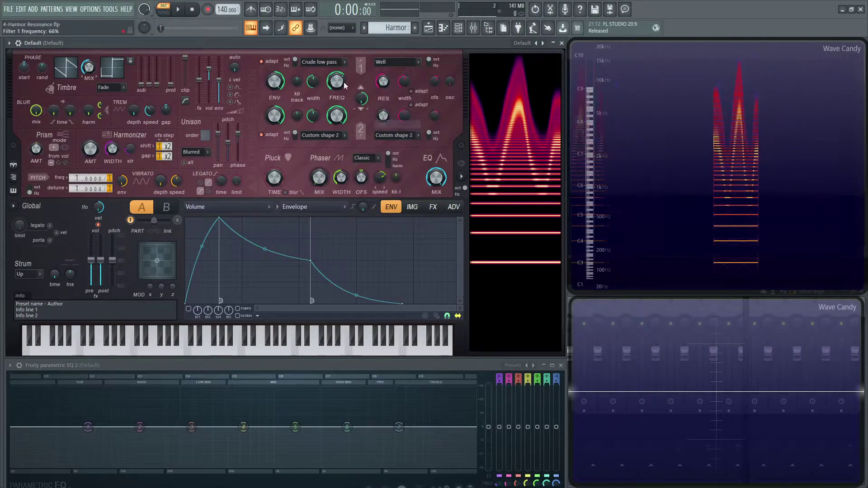
left_click_drag(345, 86, 335, 101)
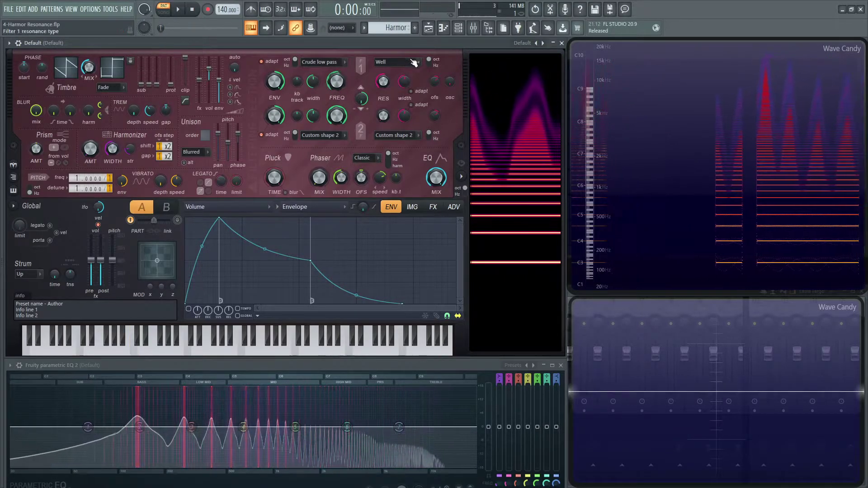
- Choose the Wormhole resonance type for filter 1 and audition it by sweeping the filter frequency and the resonance amount
left_click(408, 61)
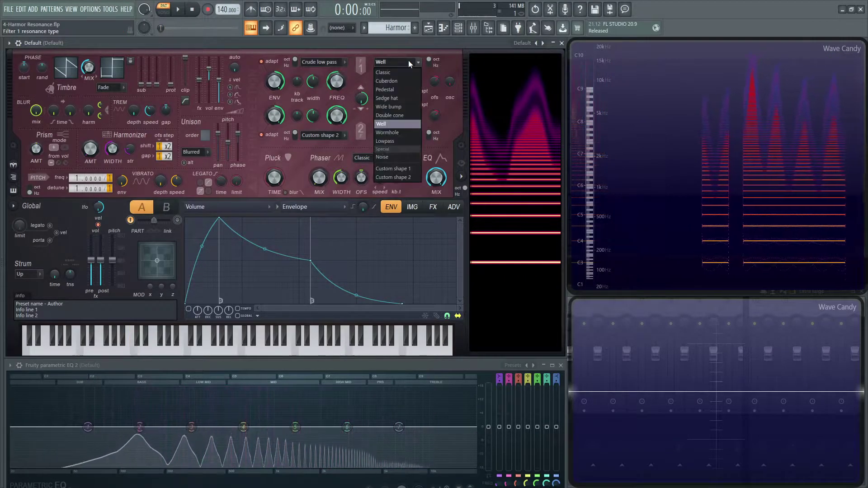
left_click(399, 134)
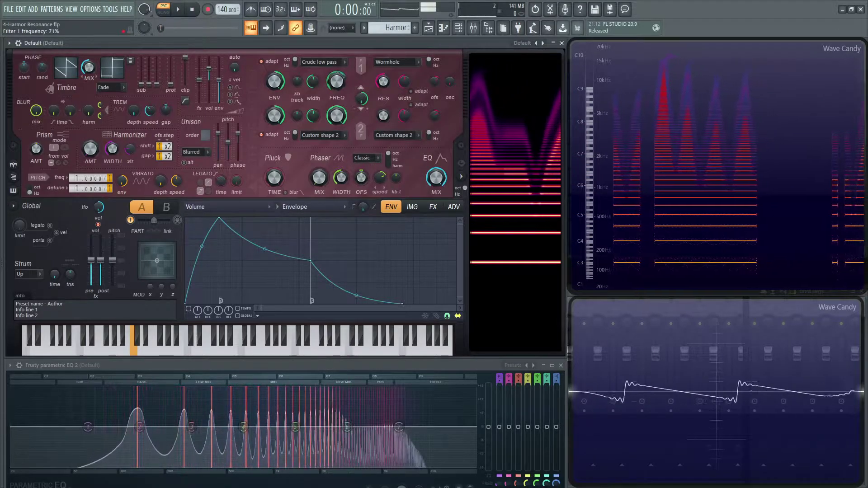
left_click_drag(335, 82, 336, 74)
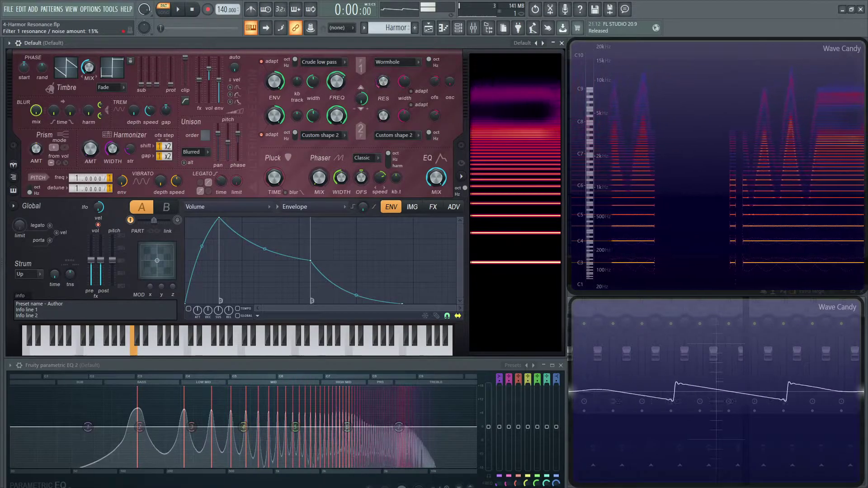
left_click_drag(383, 81, 387, 49)
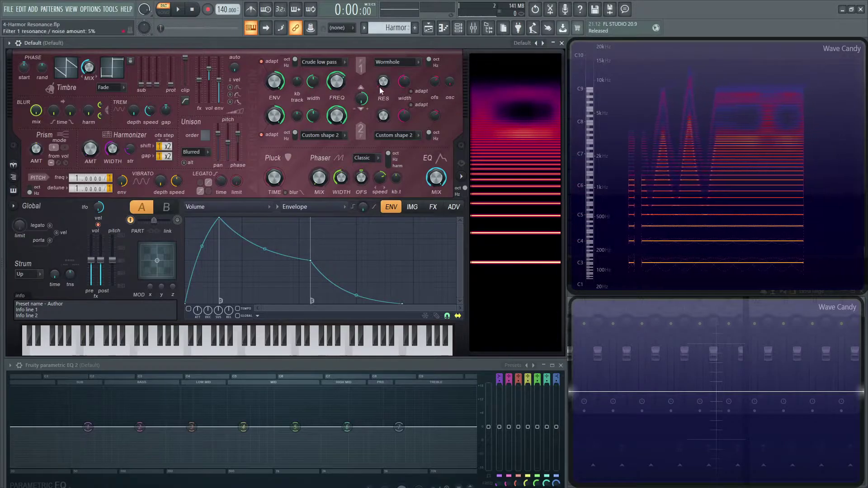
left_click_drag(383, 82, 384, 77)
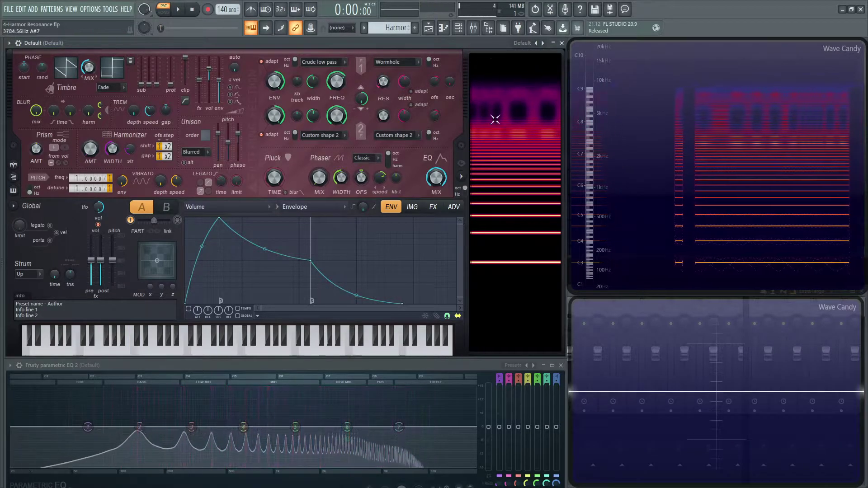
- Set filter 1's resonance type to Lowpass and raise its resonance amount to about 39% while playing a note
left_click(397, 62)
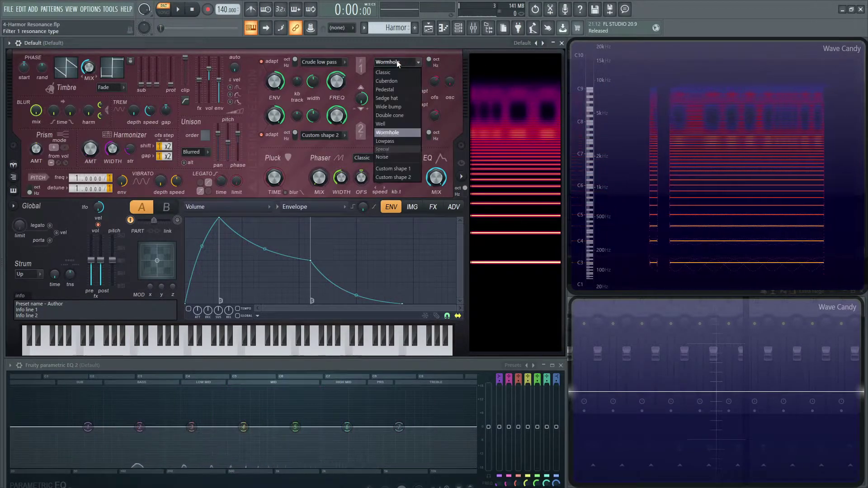
left_click(408, 142)
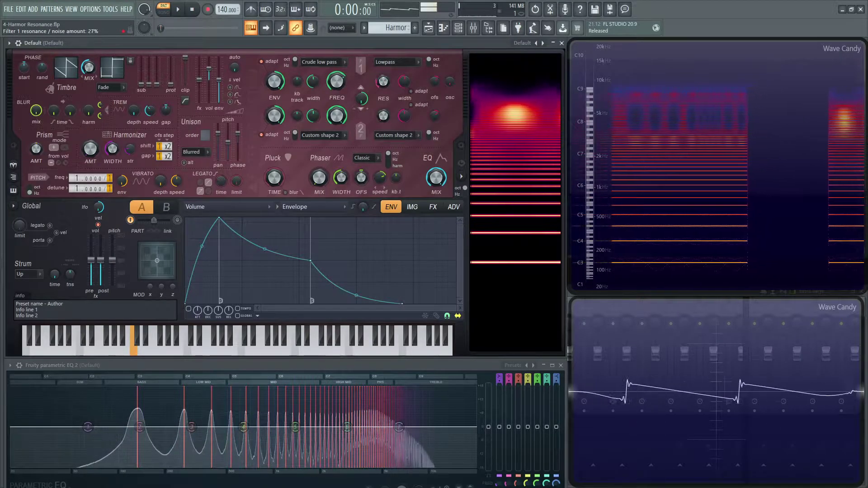
left_click_drag(384, 82, 384, 71)
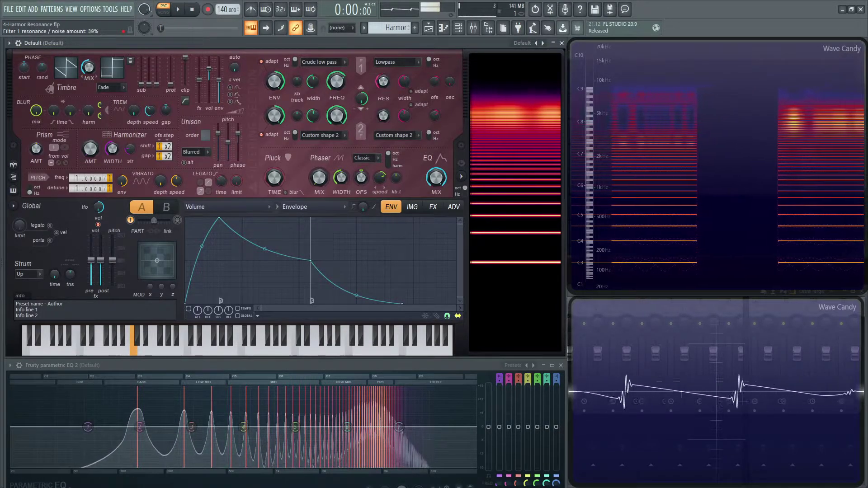
- Set filter 1's resonance type to Classic and adjust the resonance width while playing notes
left_click(384, 65)
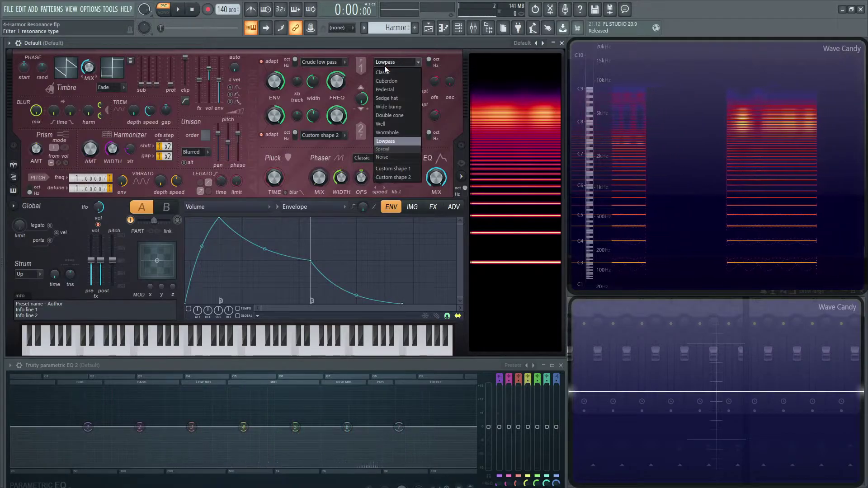
left_click(391, 71)
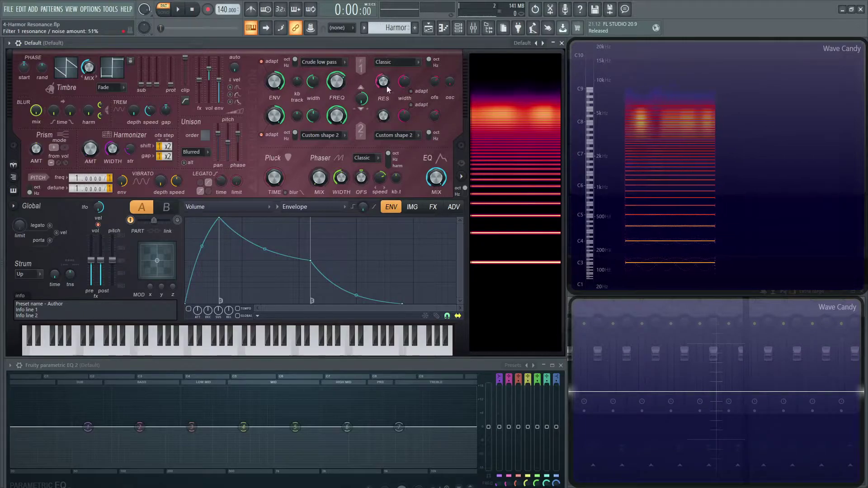
key("z")
key("z")
key("z")
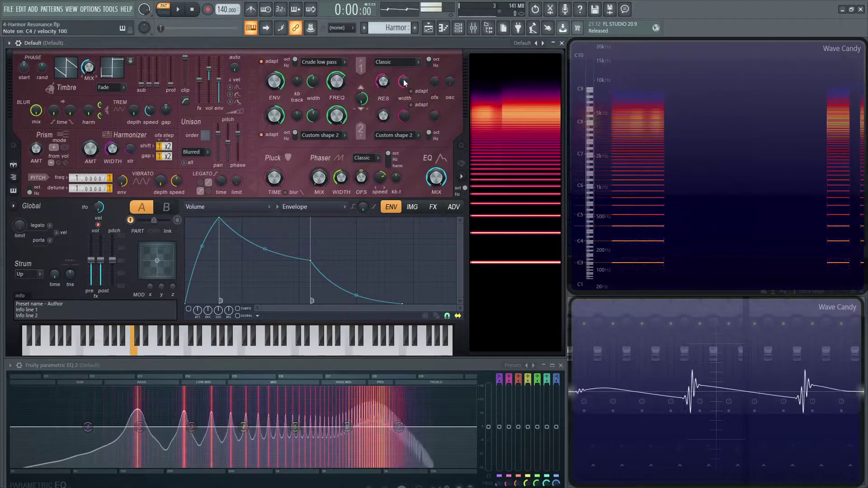
left_click_drag(404, 82, 404, 88)
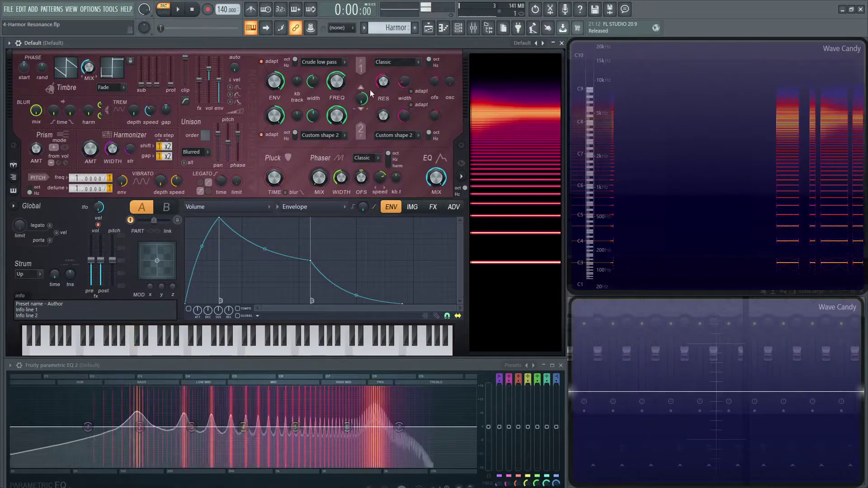
- Sweep filter 1's frequency during notes, comparing resonance amounts of about 90% and 49%
key("z")
mouse_move(335, 86)
left_mouse_down()
mouse_move(335, 103)
mouse_move(334, 85)
left_mouse_up()
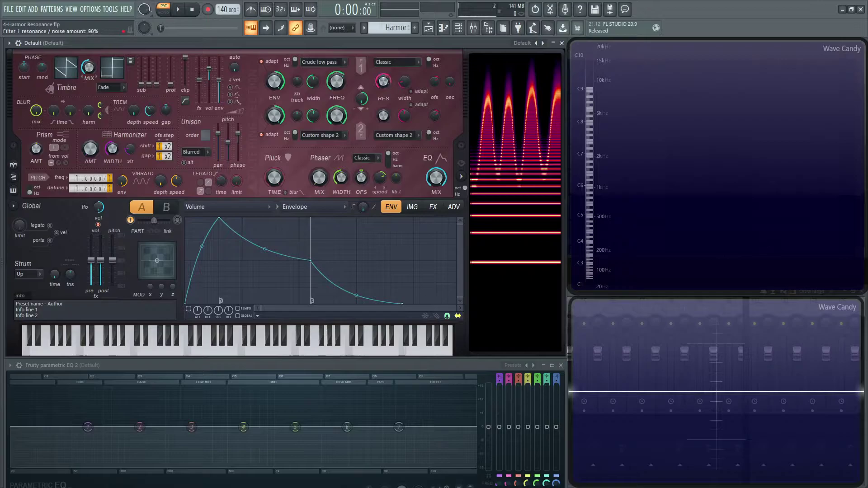
key("z")
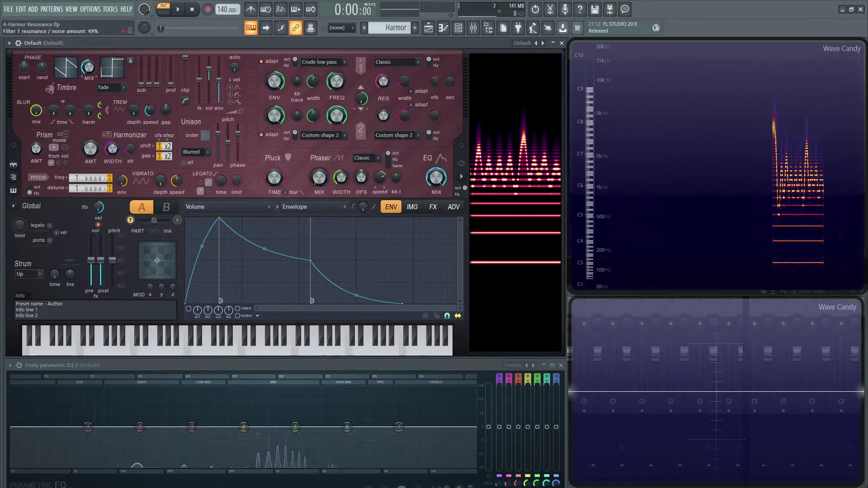
key("z")
mouse_move(336, 81)
left_mouse_down()
mouse_move(338, 68)
mouse_move(338, 97)
mouse_move(338, 76)
left_mouse_up()
key("z")
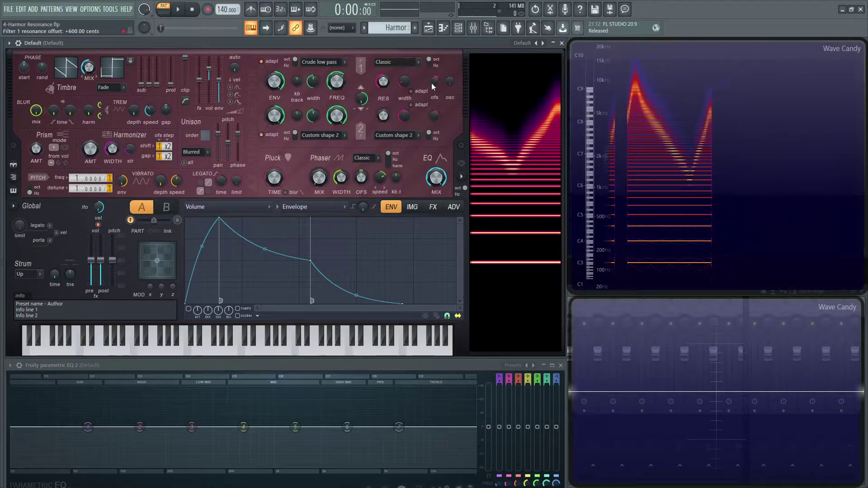
- Lower filter 1's resonance offset to negative cents and audition it with filter frequency sweeps
left_click_drag(433, 82, 433, 128)
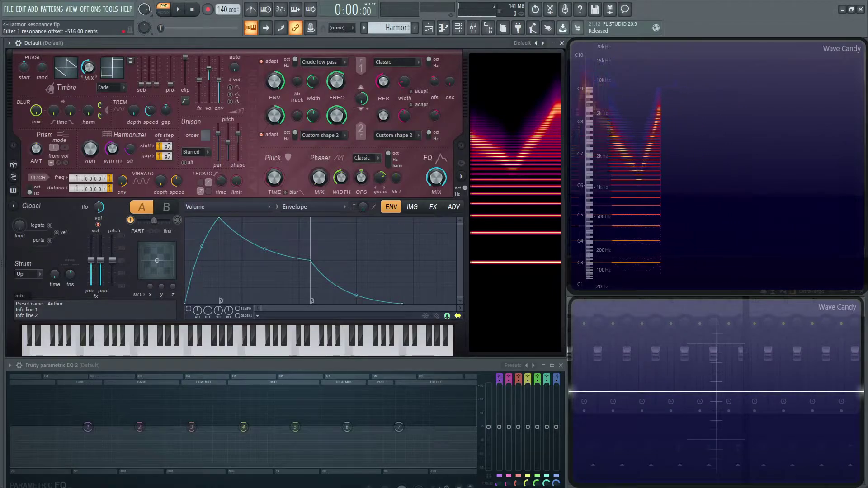
key("z")
mouse_move(333, 85)
left_mouse_down()
mouse_move(332, 61)
mouse_move(332, 85)
left_mouse_up()
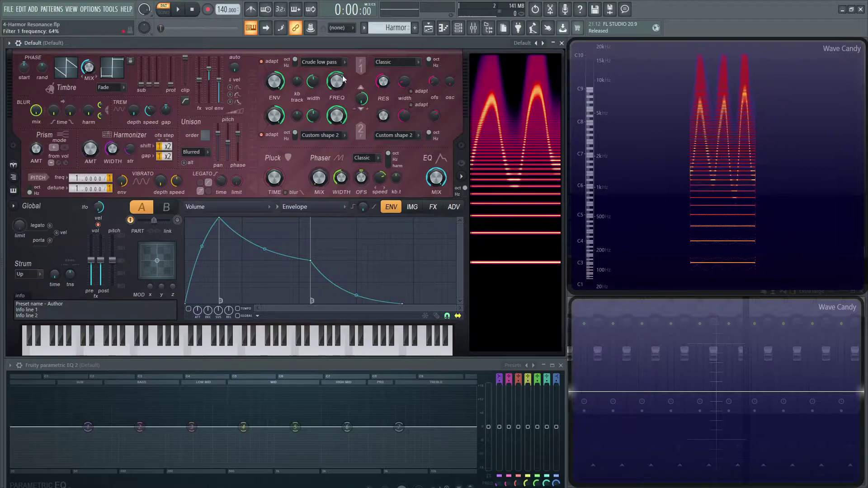
key("z")
mouse_move(341, 78)
left_mouse_down()
mouse_move(341, 100)
mouse_move(341, 78)
left_mouse_up()
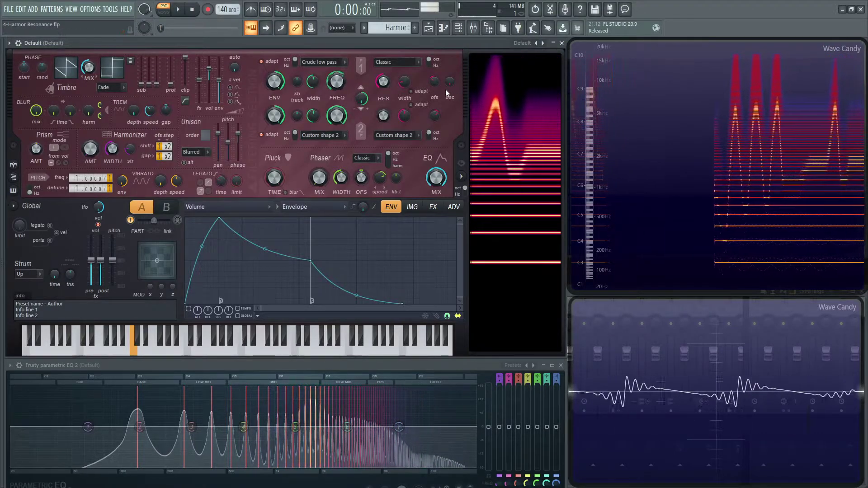
- Audition filter 1's resonance offset from -1200 cents up to about +833 cents while playing notes
left_click_drag(435, 82, 434, 108)
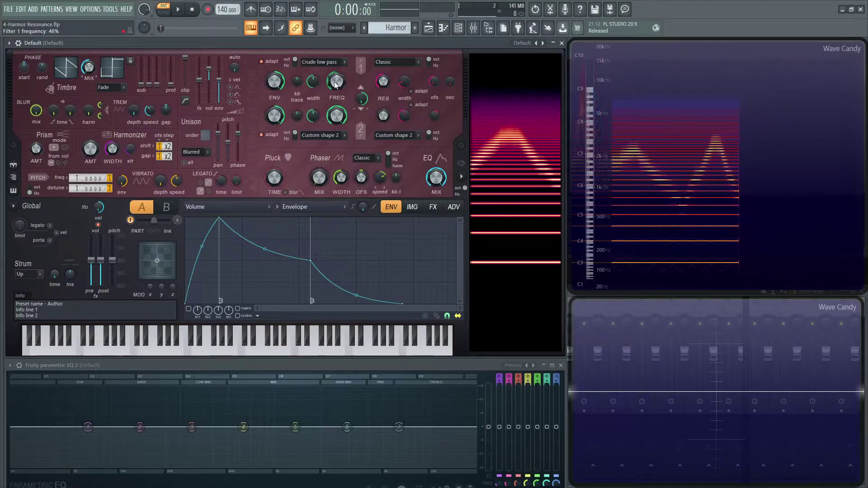
key("z")
key("z")
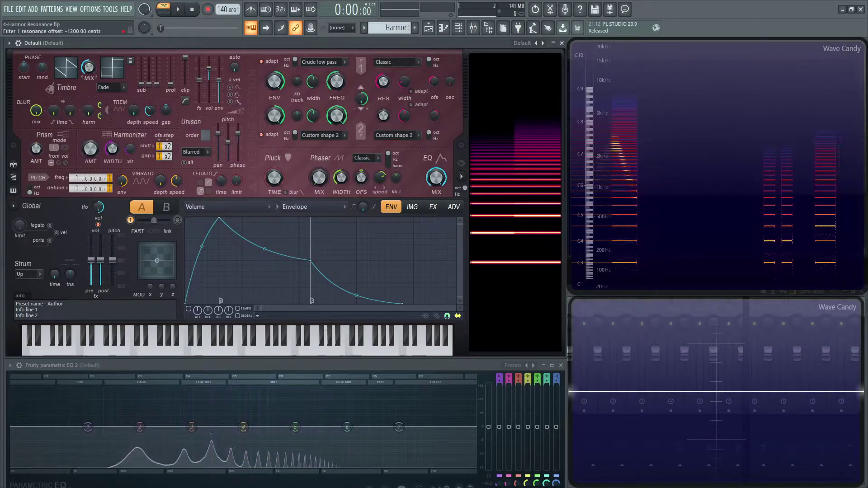
key("z")
left_click_drag(434, 82, 434, 68)
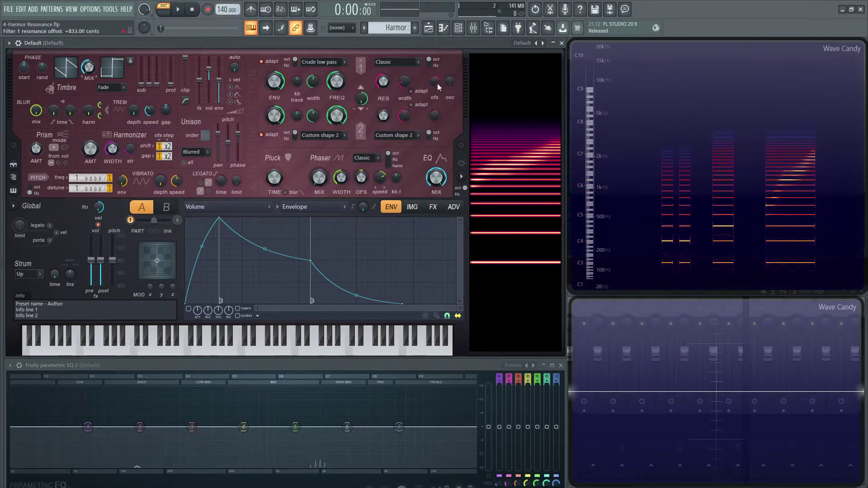
key("z")
left_click_drag(434, 81, 434, 82)
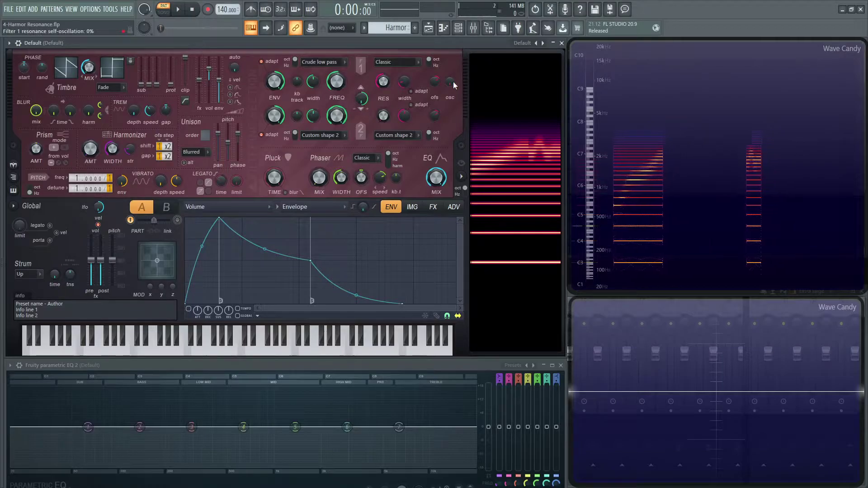
- Raise filter 1's resonance self-oscillation and sweep the filter frequency down and up during a note
left_click_drag(452, 82, 452, 74)
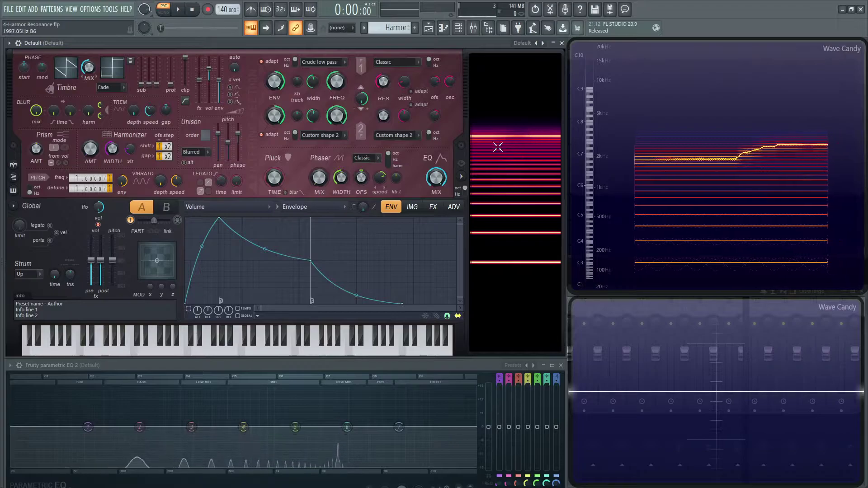
left_click_drag(337, 82, 338, 101)
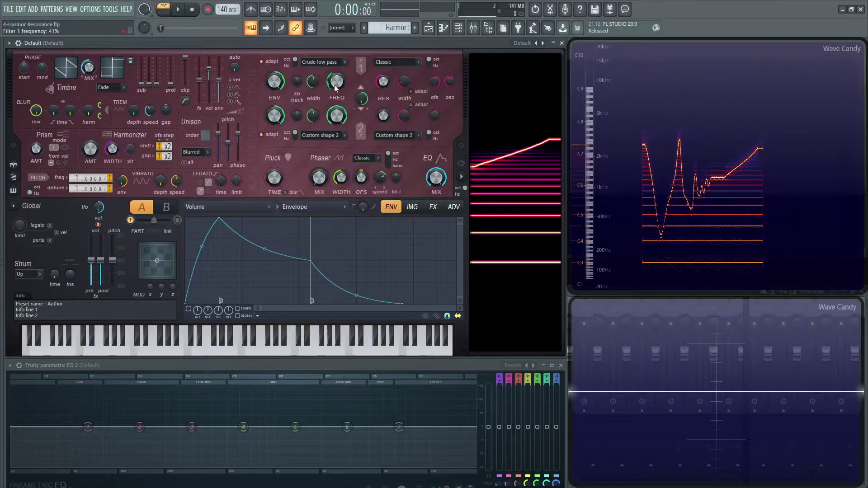
left_click_drag(335, 86, 336, 64)
key("z")
- Lower filter 1's resonance self-oscillation in stages through about 47%, 24% and 13%, playing notes to compare
left_click_drag(449, 82, 449, 84)
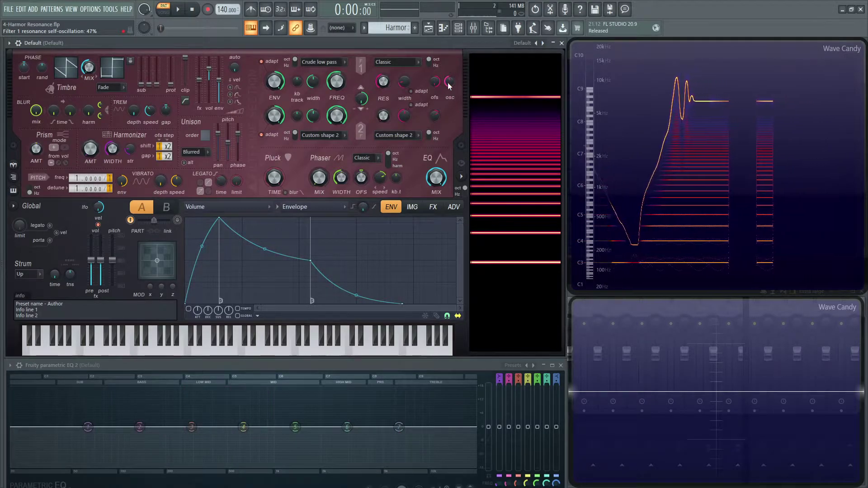
left_click_drag(450, 84, 450, 85)
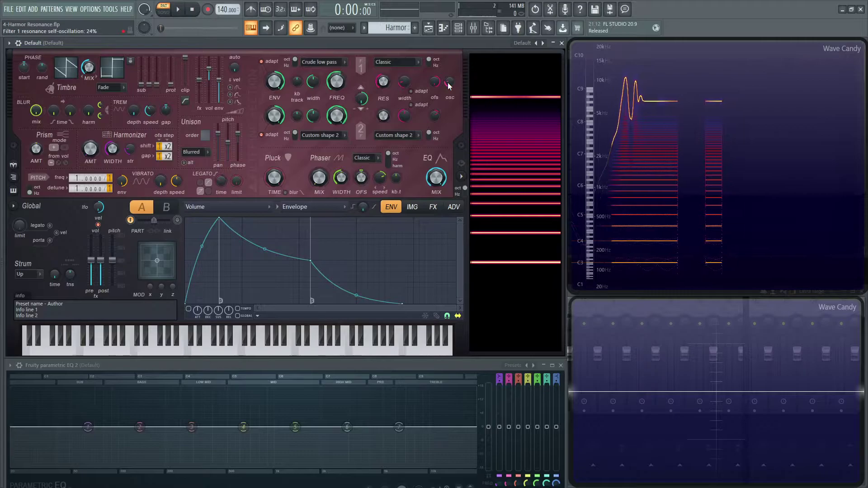
key("z")
key("z")
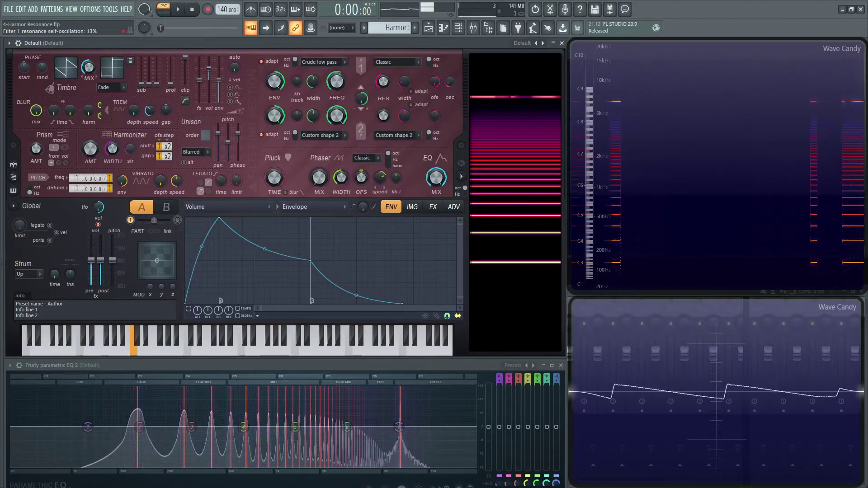
left_click_drag(449, 81, 448, 90)
key("z")
key("z")
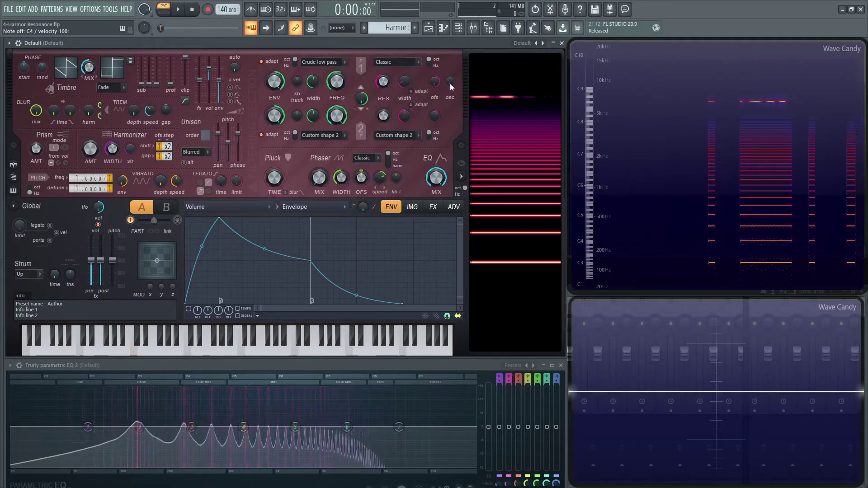
- Load the Default preset, then raise filter 1's resonance amount while playing a note
left_click(526, 43)
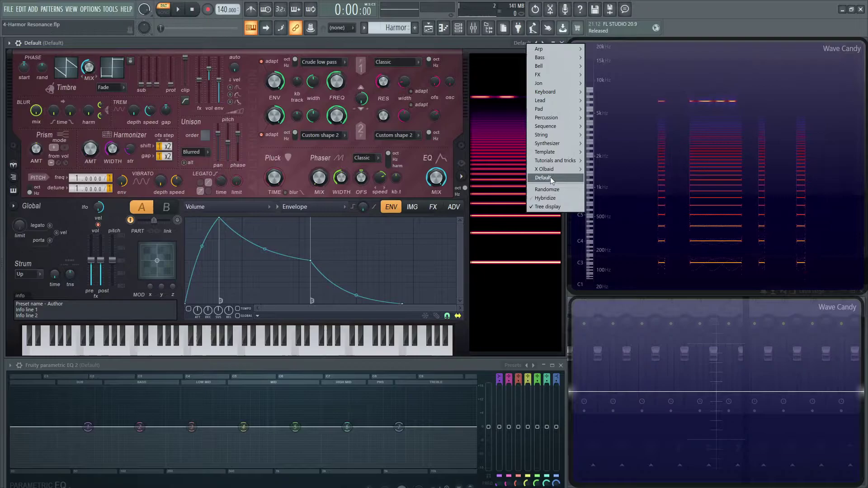
left_click(549, 177)
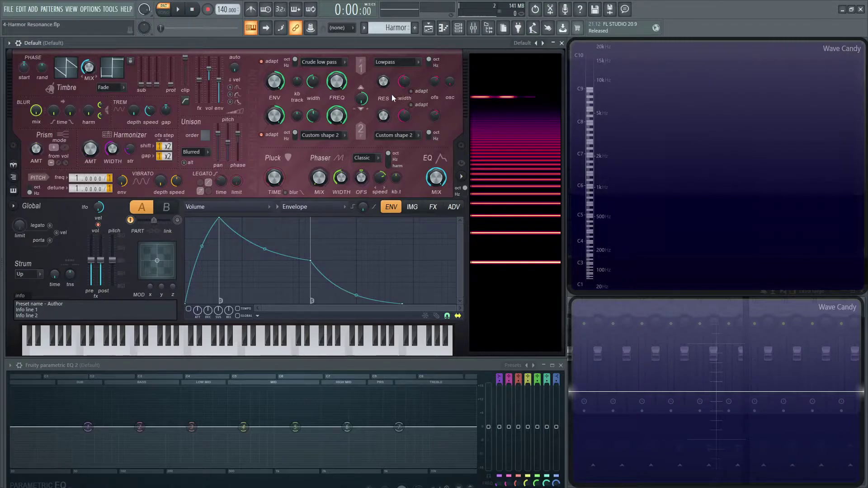
key("z")
left_click_drag(383, 82, 382, 50)
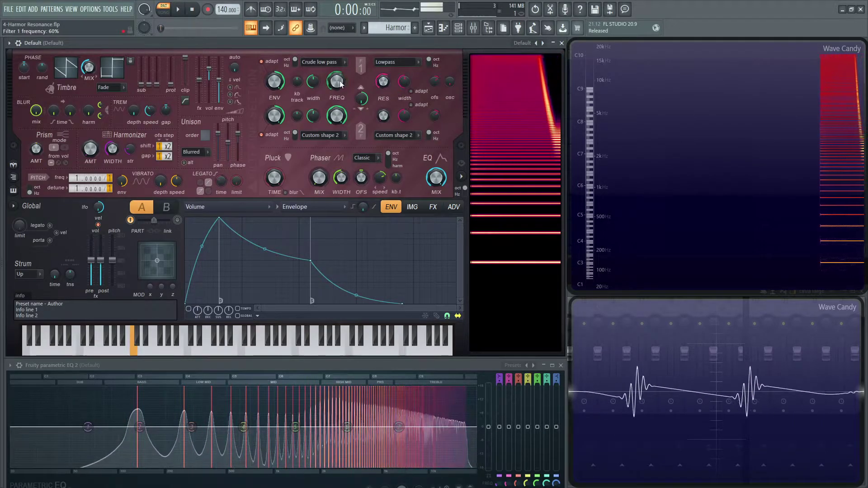
- Turn on the adapt option for filter 1's resonance width and play a rising scale to audition it
left_click(431, 65)
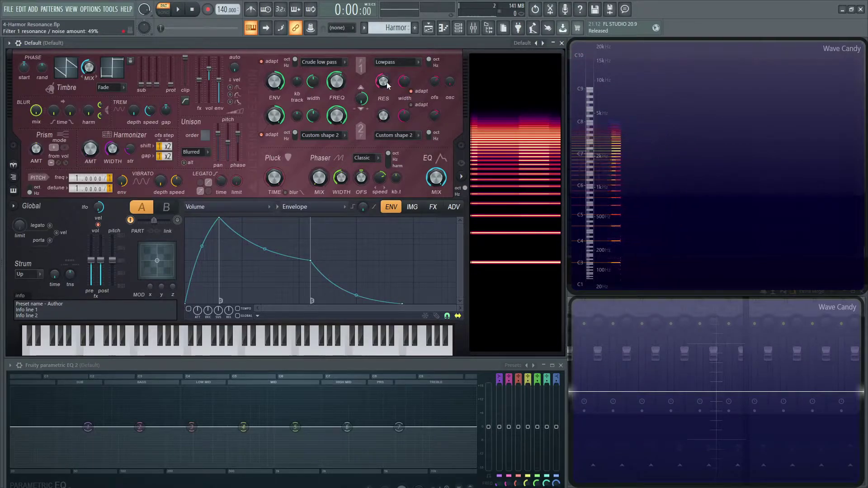
key("z")
key("x")
key("c")
key("v")
key("b")
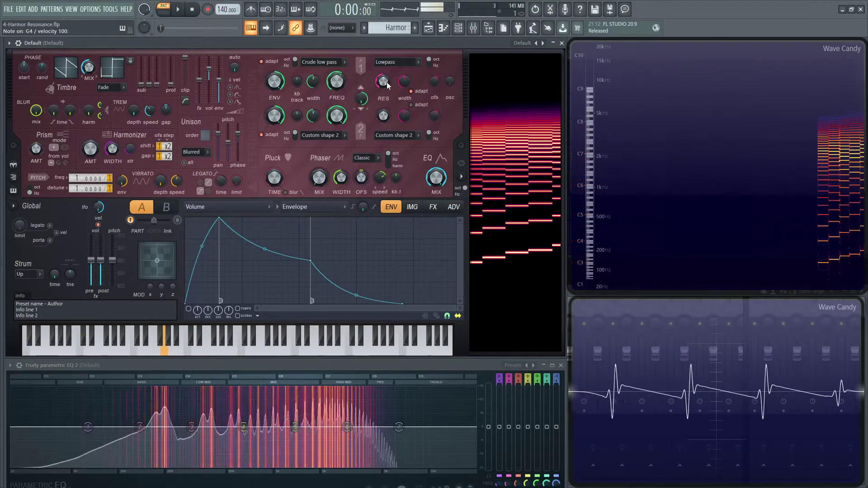
key("n")
key("m")
key("comma")
key("bracketright")
key("bracketright")
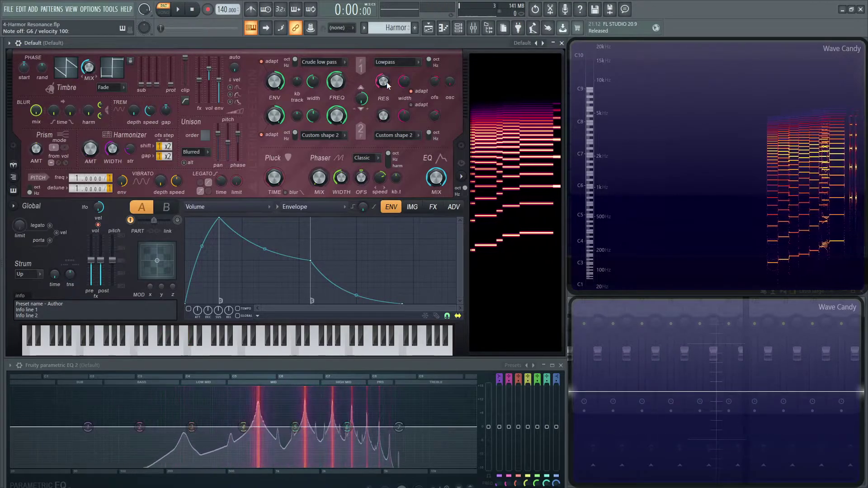
key("bracketleft")
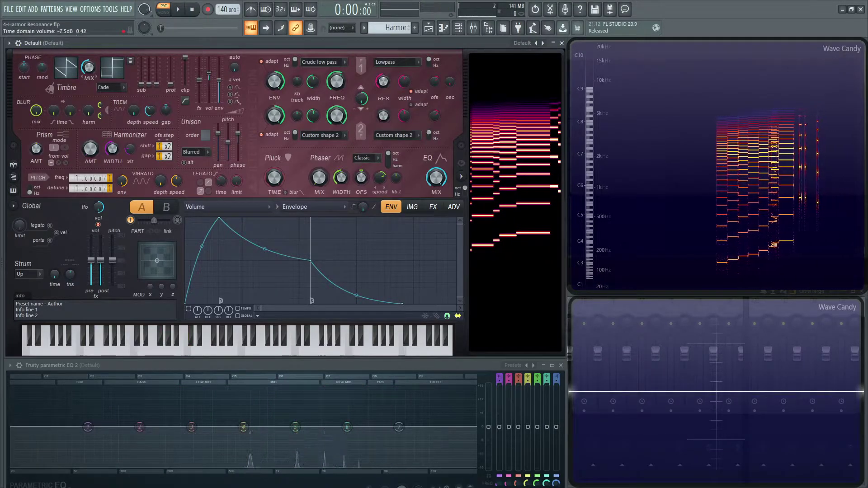
- Alternate high and low notes while raising filter 1's frequency to compare the resonance across pitches
key("p")
key("z")
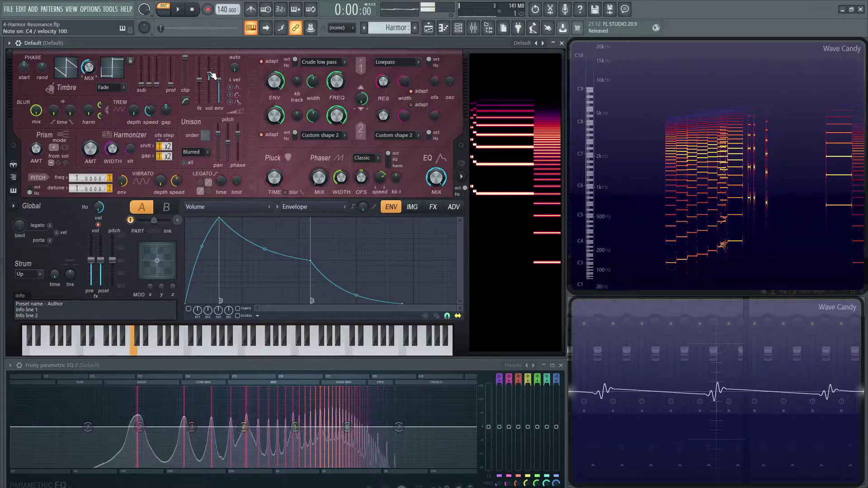
left_click_drag(338, 84, 337, 69)
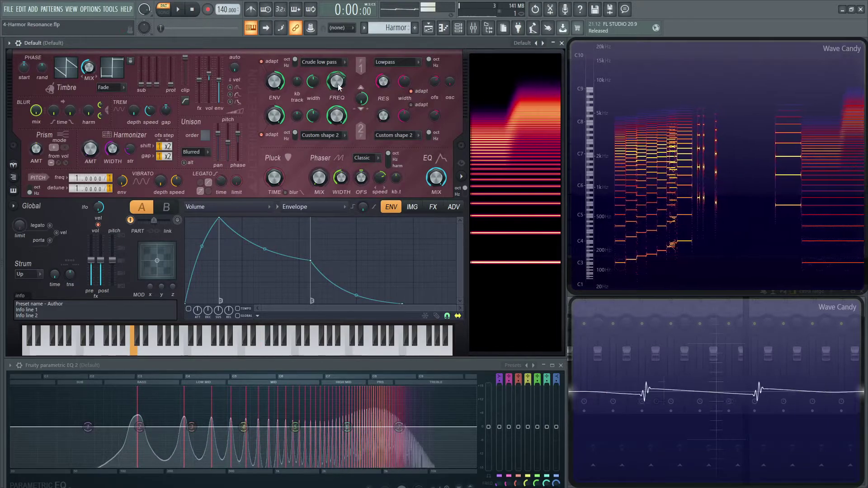
key("p")
key("z")
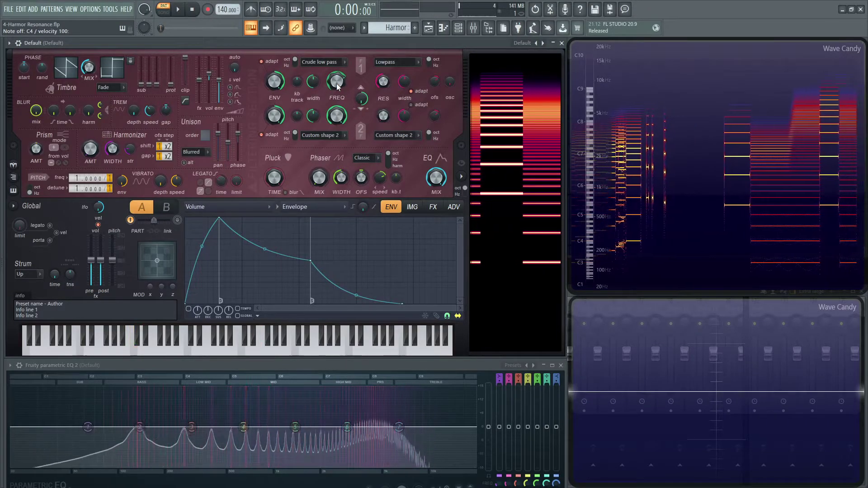
- Play runs across the low and middle range of the keyboard to compare the resonance width between notes
left_click_drag(233, 344, 42, 348)
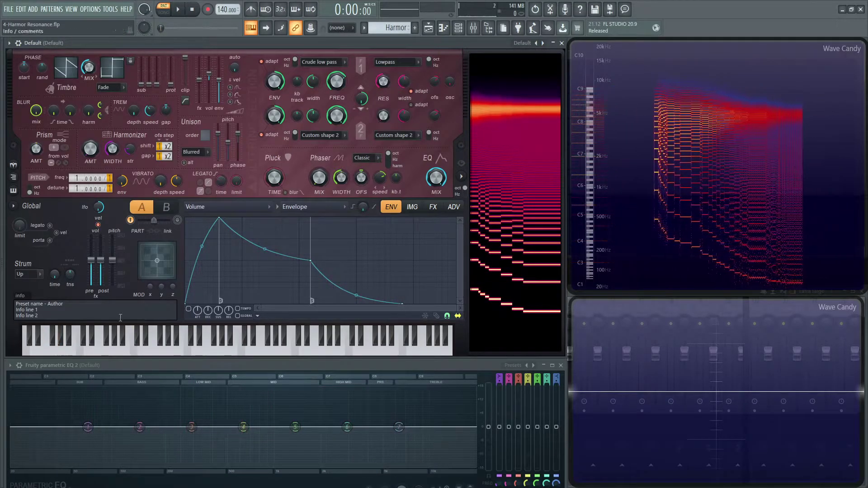
left_click_drag(63, 355, 64, 351)
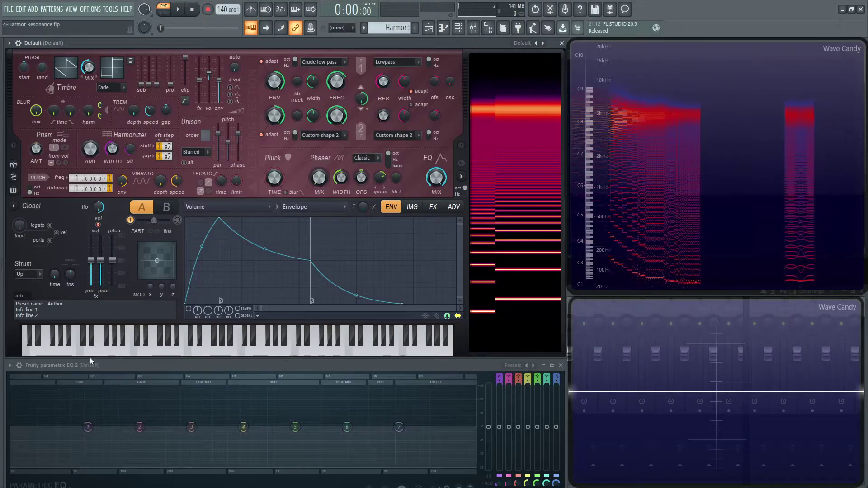
left_click_drag(103, 353, 113, 353)
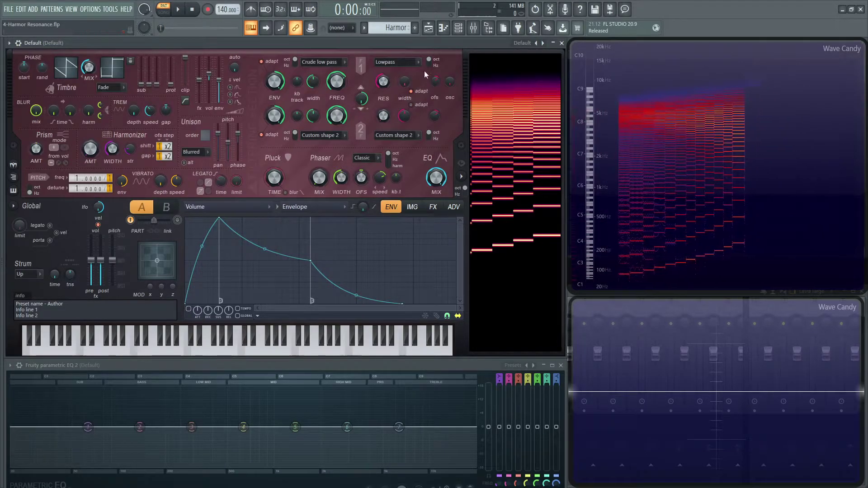
left_click_drag(158, 355, 38, 353)
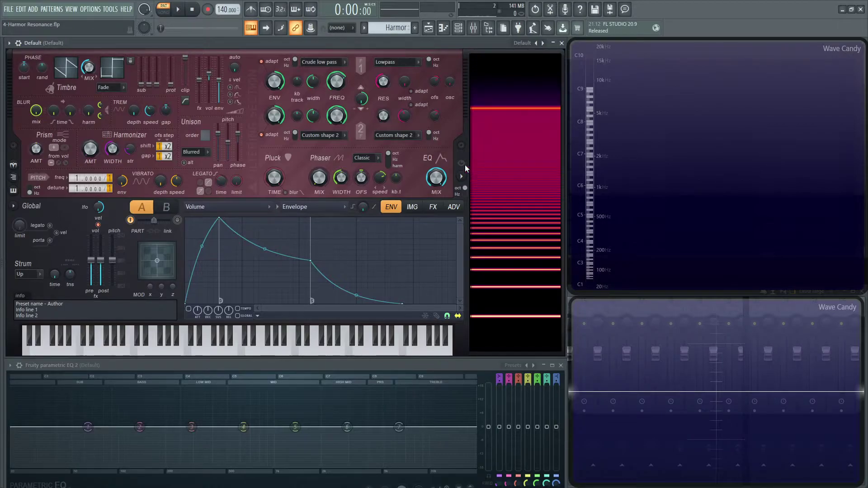
- Set filter 1's resonance type to Noise and adjust its noise length while playing a low note
left_click(391, 63)
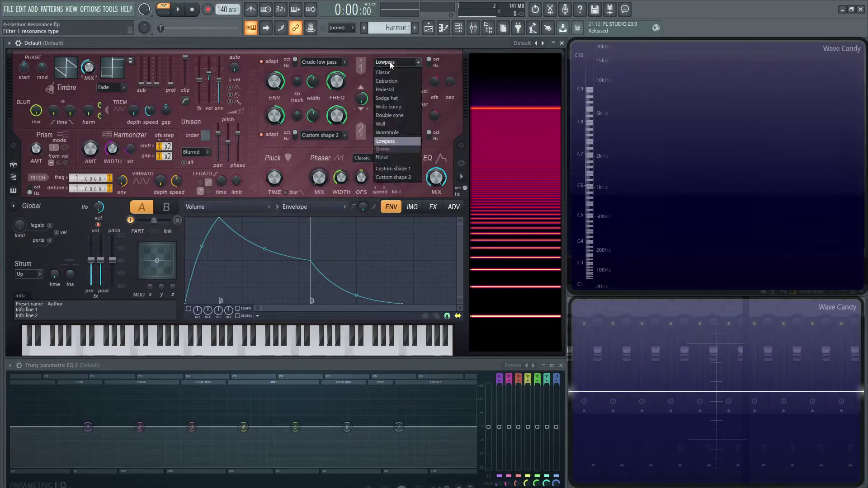
left_click(389, 158)
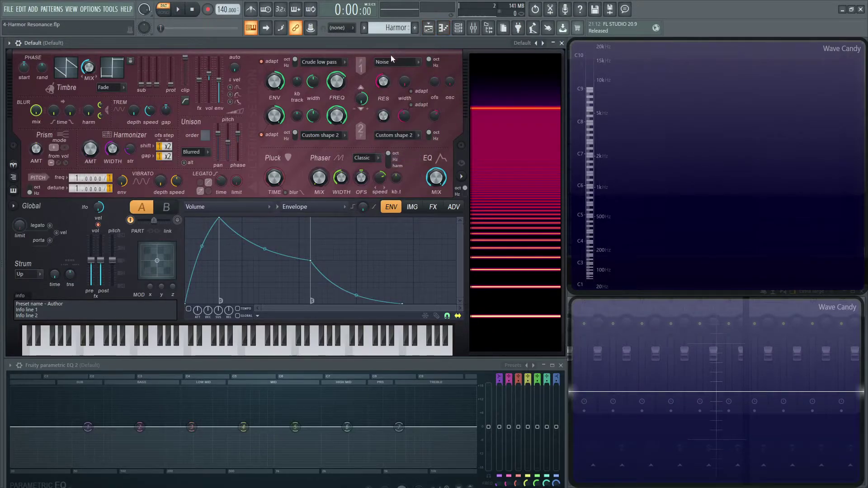
key("x")
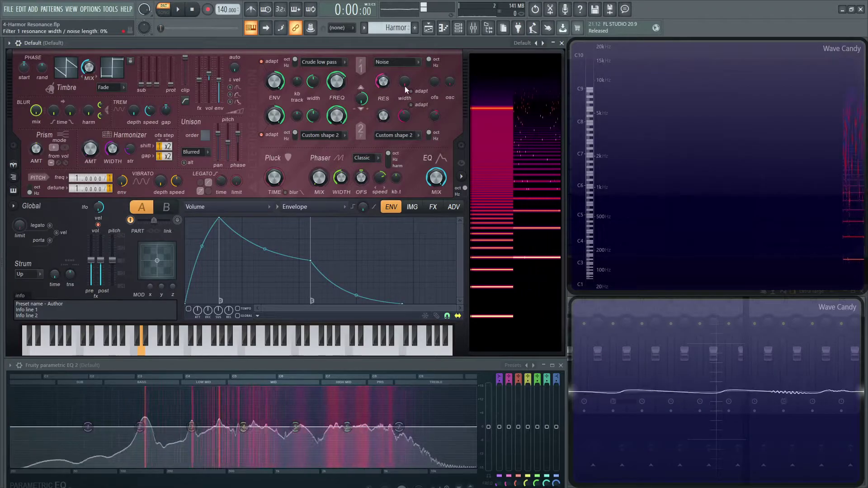
left_click_drag(406, 93, 403, 88)
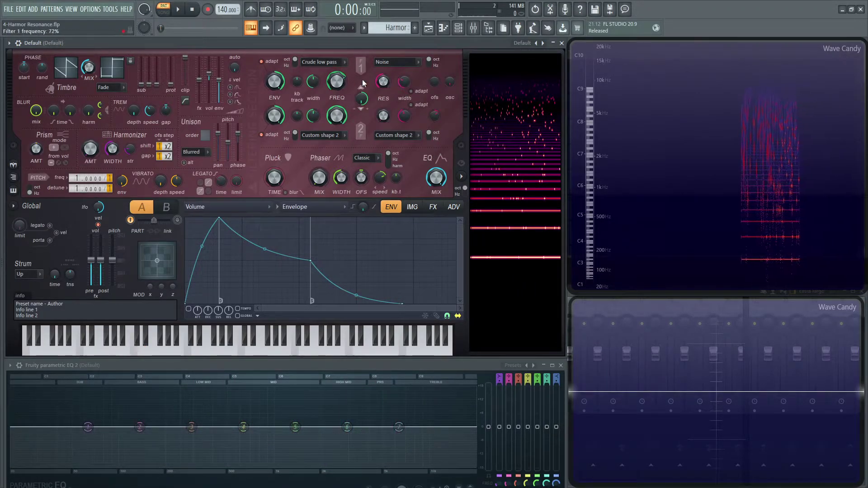
key("x")
left_click_drag(407, 85, 408, 92)
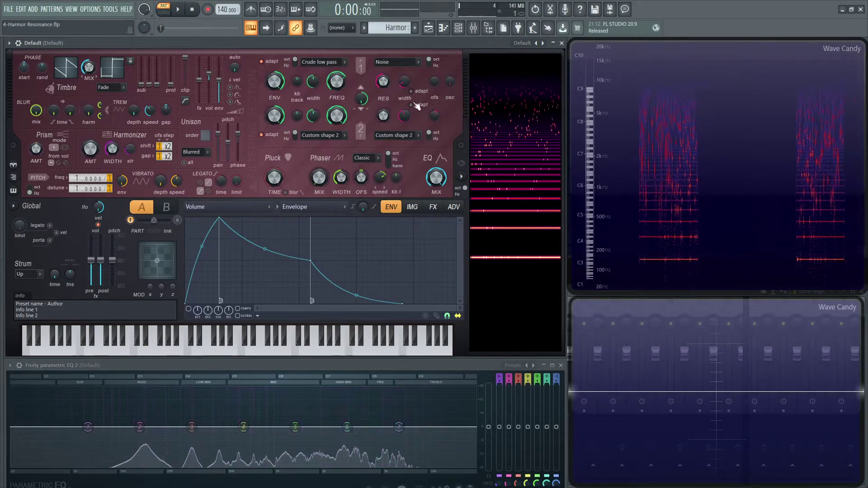
- Raise the volume slightly, then increase filter 1's noise length while a low note sounds
left_click_drag(208, 74, 208, 71)
key("x")
left_click_drag(409, 83, 410, 66)
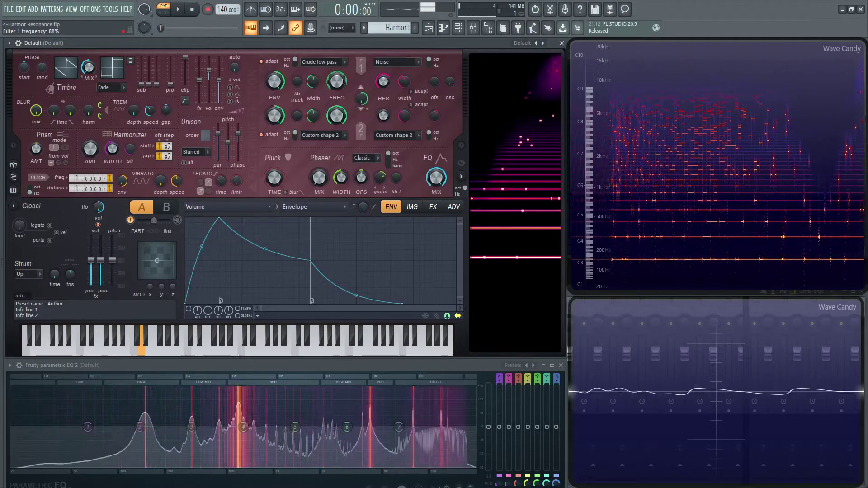
left_click_drag(405, 81, 404, 83)
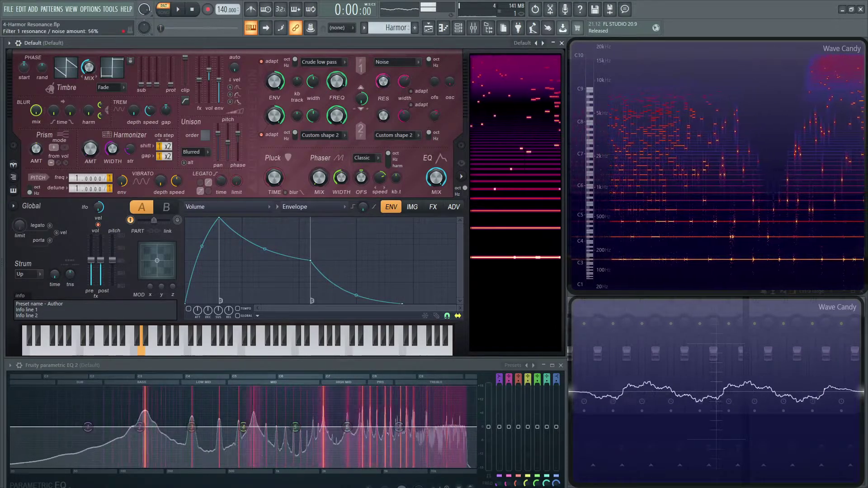
- Play a higher note while varying filter 1's noise length and noise amount
key("t")
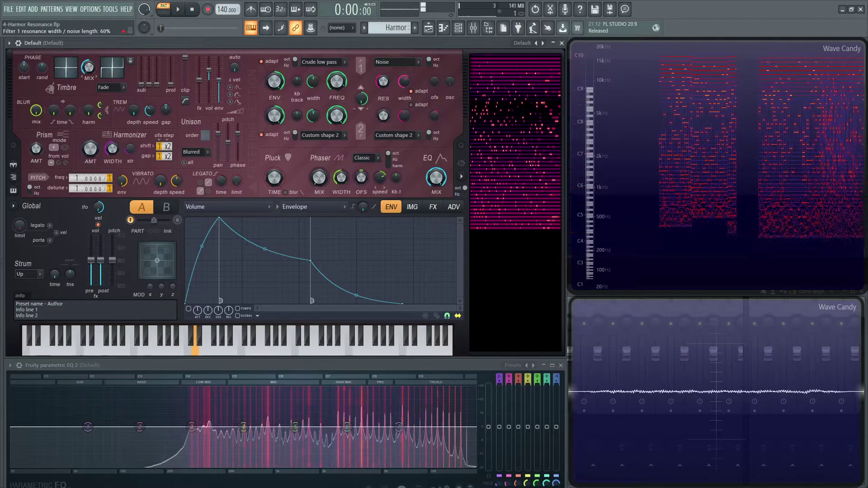
left_click_drag(404, 82, 403, 84)
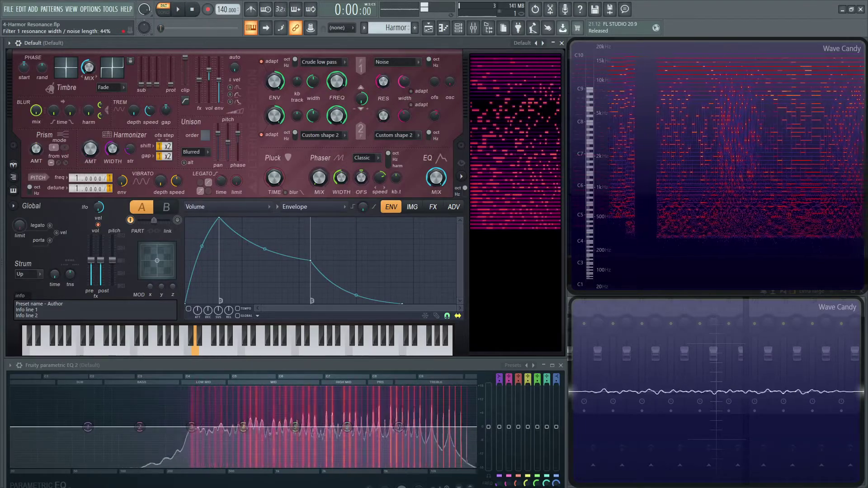
left_click_drag(403, 81, 383, 73)
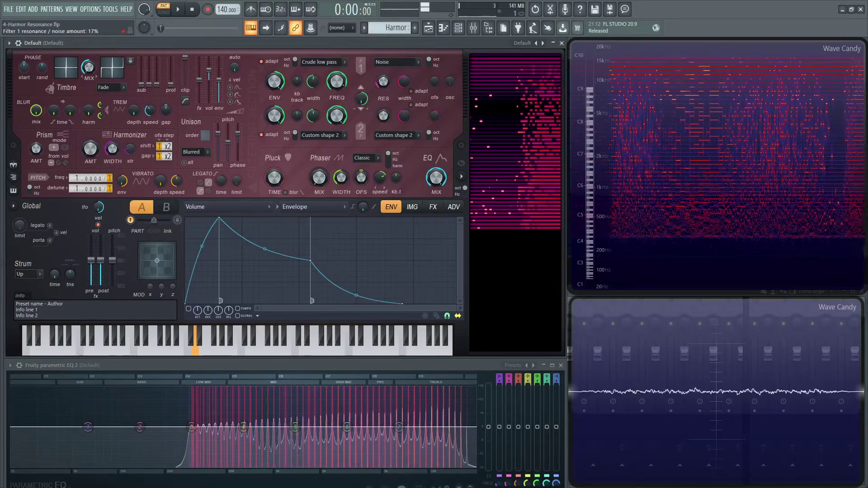
left_click_drag(383, 82, 383, 79)
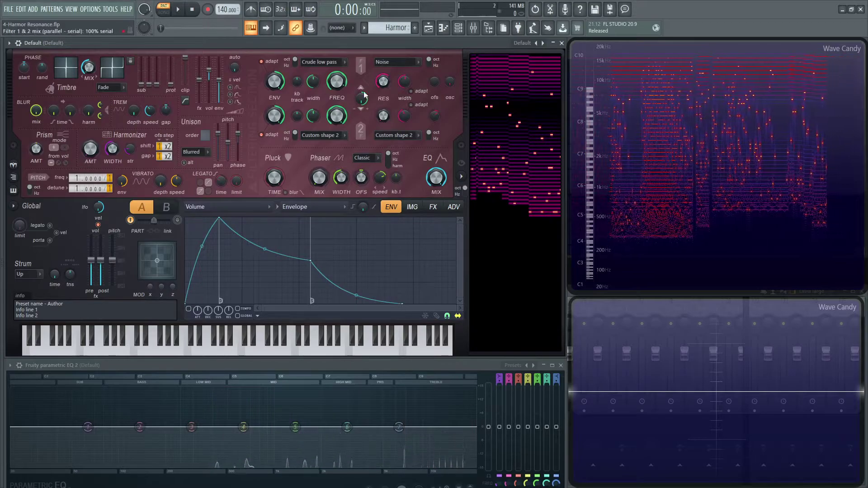
- Try Classic high pass as filter 2's shape, then switch the shape to Phaser
left_click(339, 136)
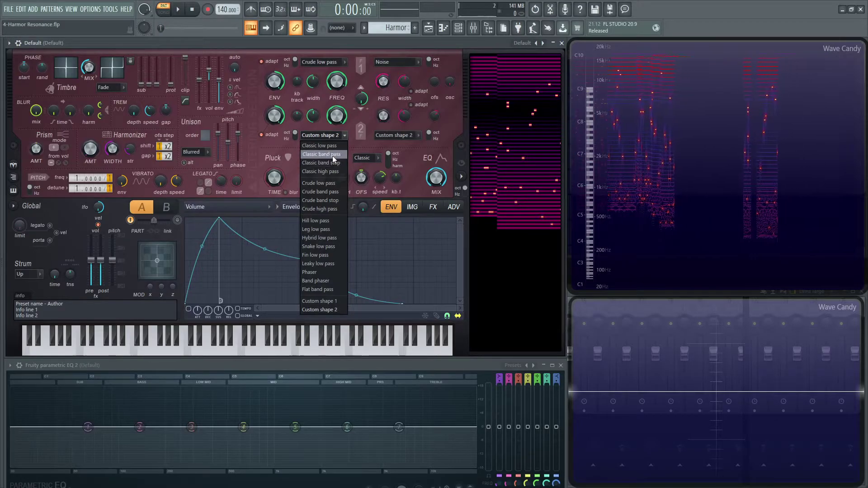
left_click(329, 171)
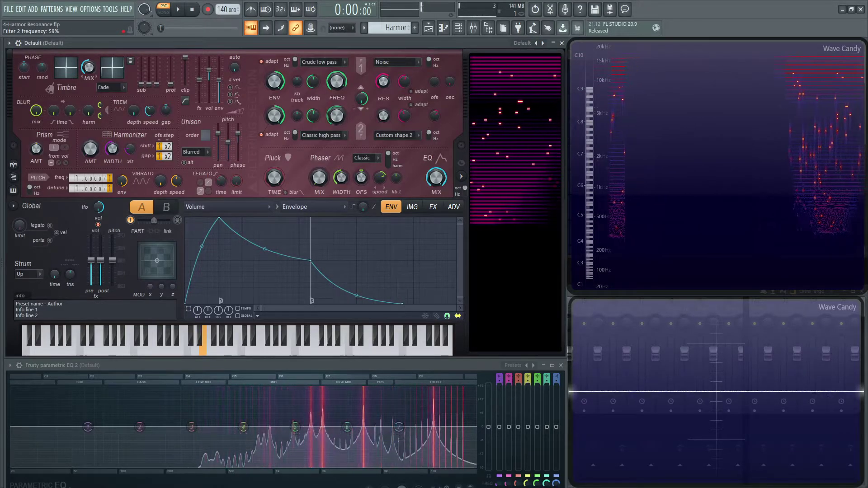
left_click(326, 139)
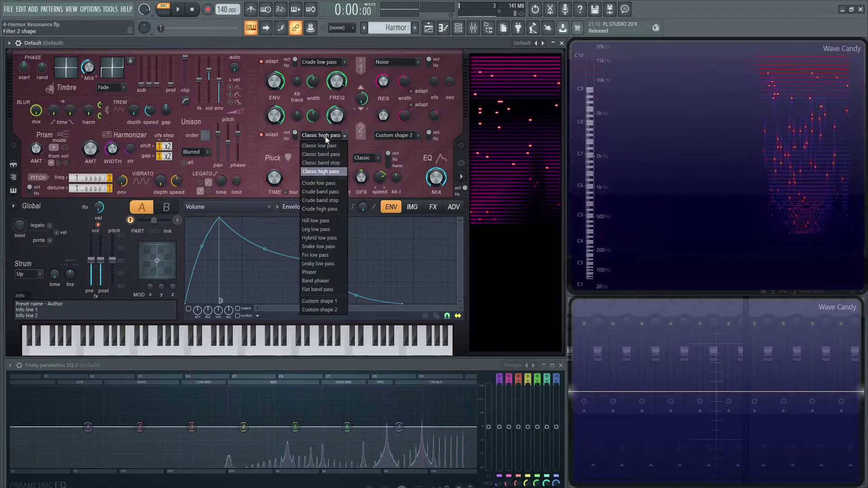
left_click(323, 272)
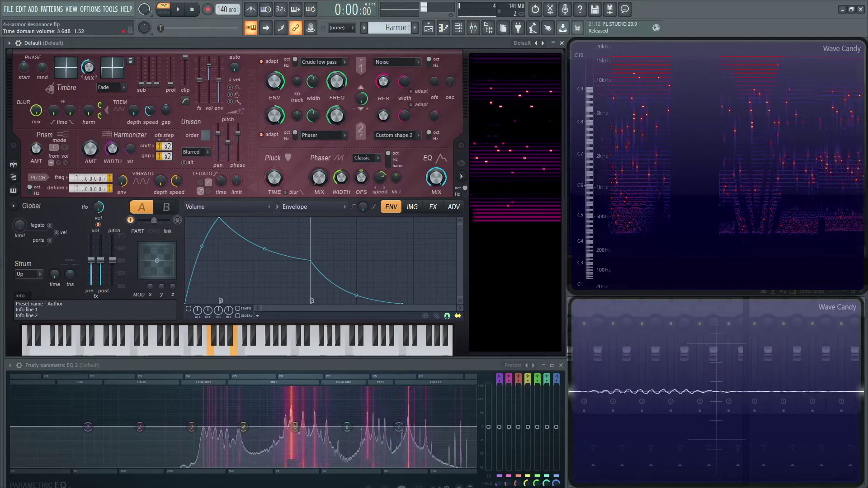
- Turn on the reverb and delay effects for the noise resonance sound
left_click(433, 206)
left_click(293, 309)
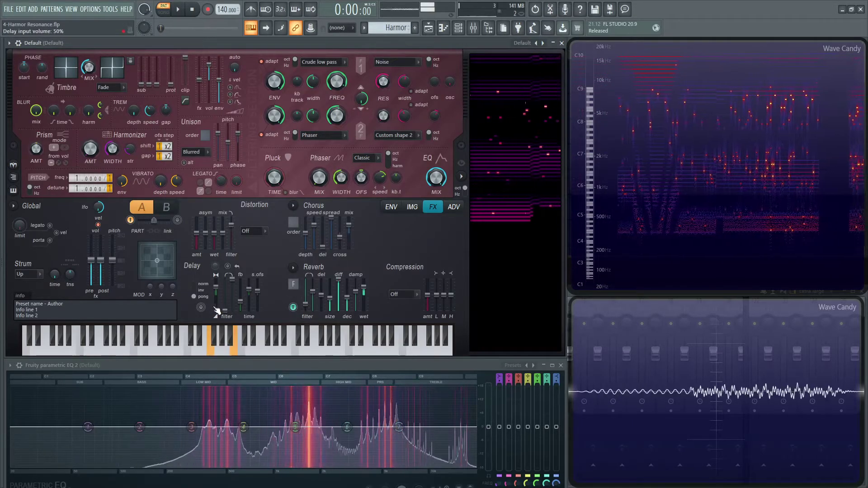
left_click(201, 307)
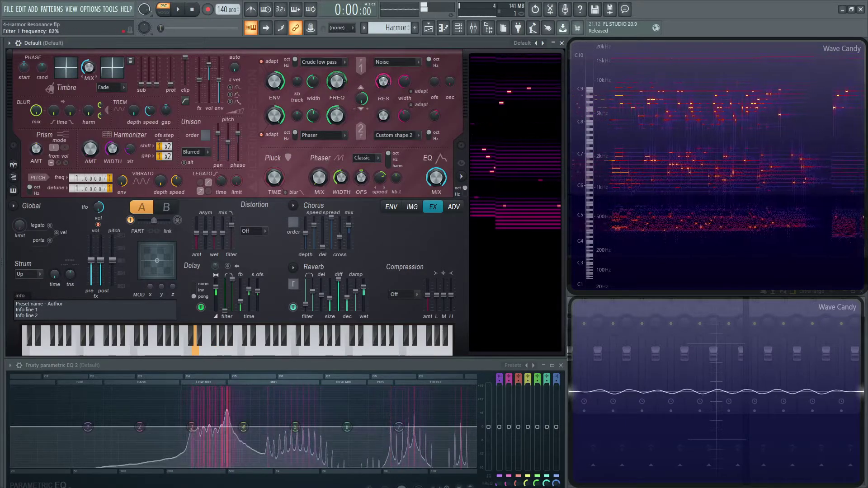
- Adjust filter 1's noise amount, noise length and the volume, and set the unison order to 5
left_click_drag(382, 82, 402, 102)
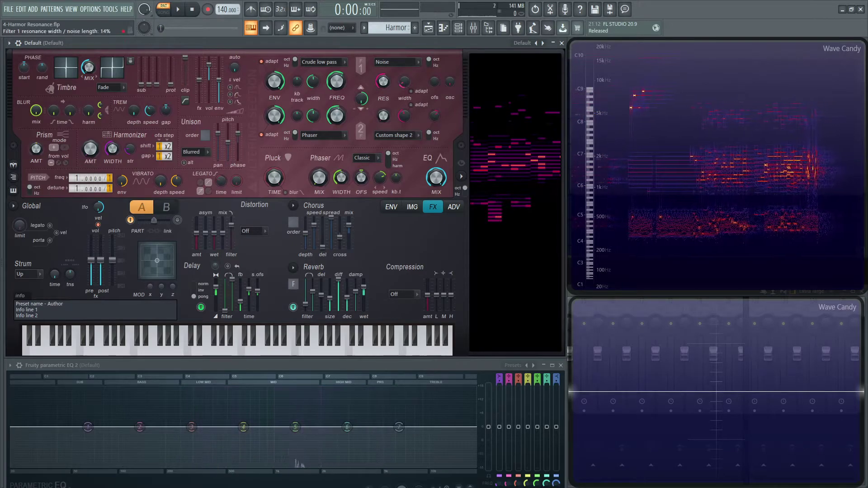
mouse_move(404, 82)
left_mouse_down()
mouse_move(402, 90)
mouse_move(407, 82)
left_mouse_up()
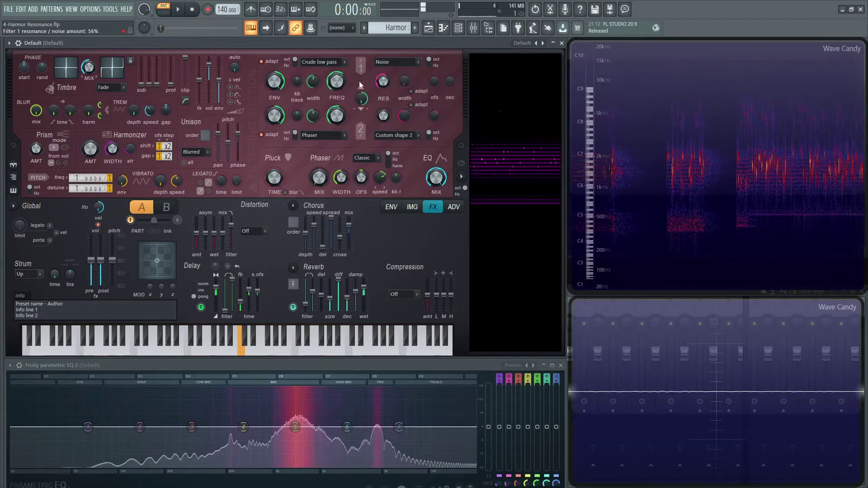
left_click_drag(211, 65, 213, 61)
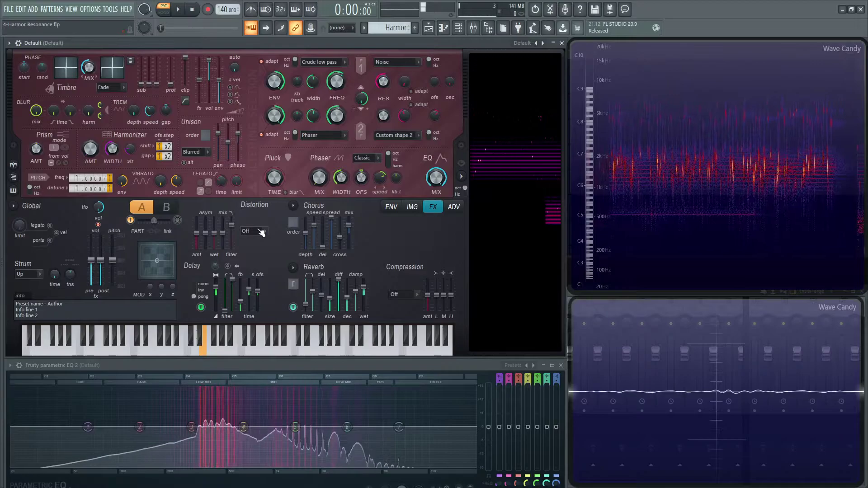
left_click_drag(205, 136, 205, 132)
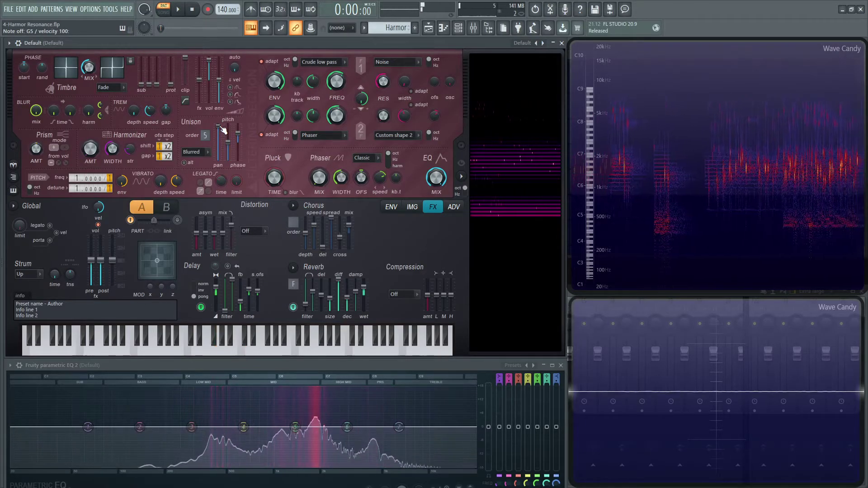
- Load the Default preset and set filter 1's resonance type to Custom shape 1
left_click(522, 43)
left_click(546, 198)
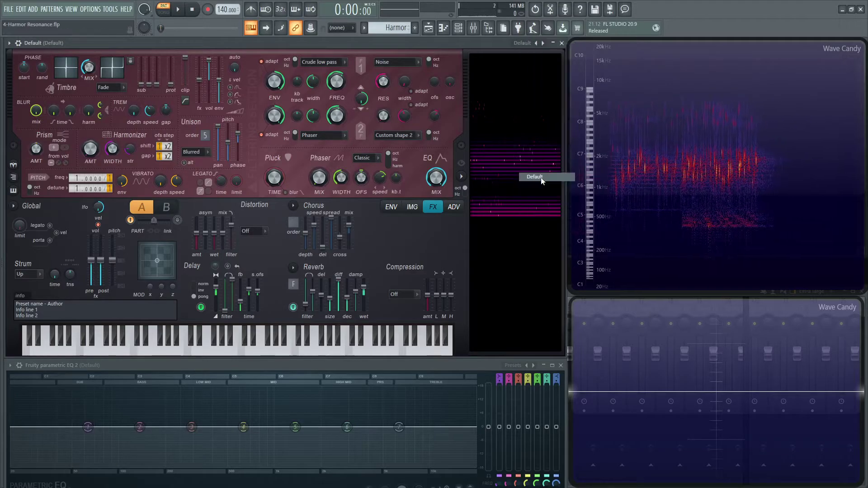
left_click(408, 62)
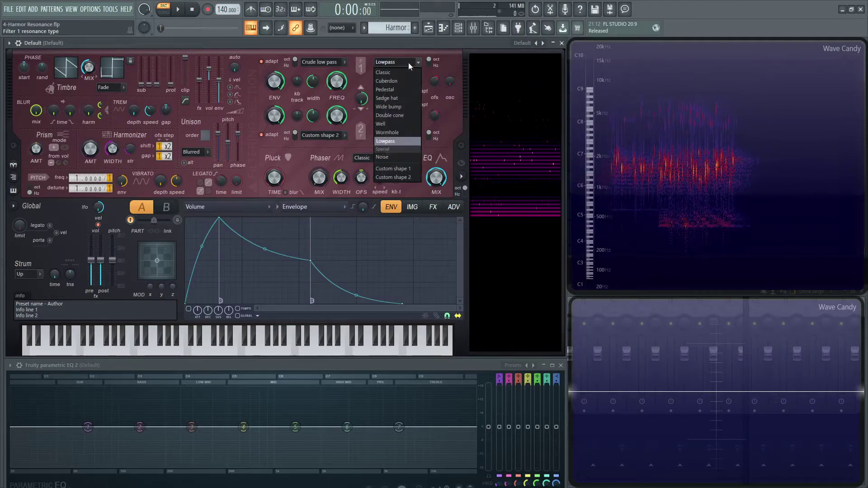
left_click(402, 172)
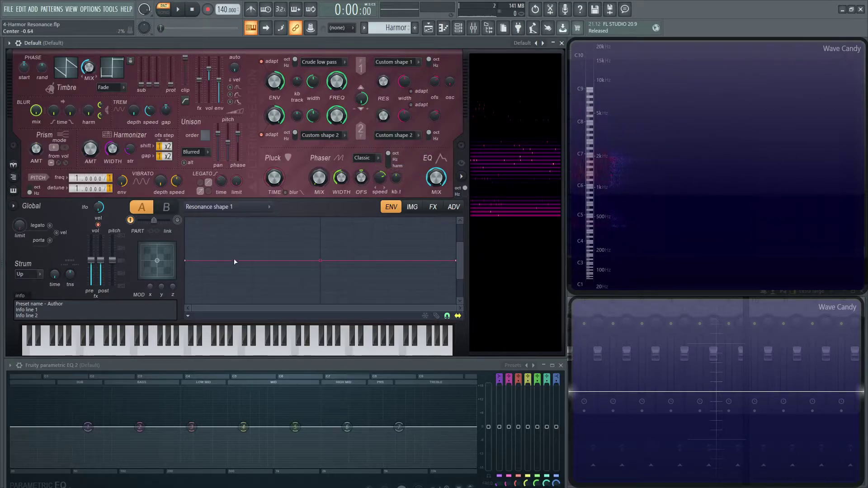
- Shape Resonance shape 1 as a straight-sided triangle with its single point at the center and 100%
left_click_drag(239, 256, 304, 261)
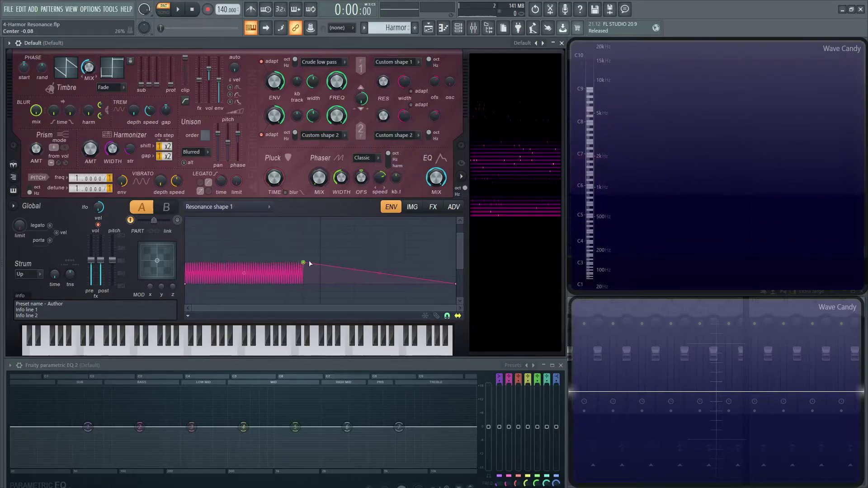
right_click(303, 262)
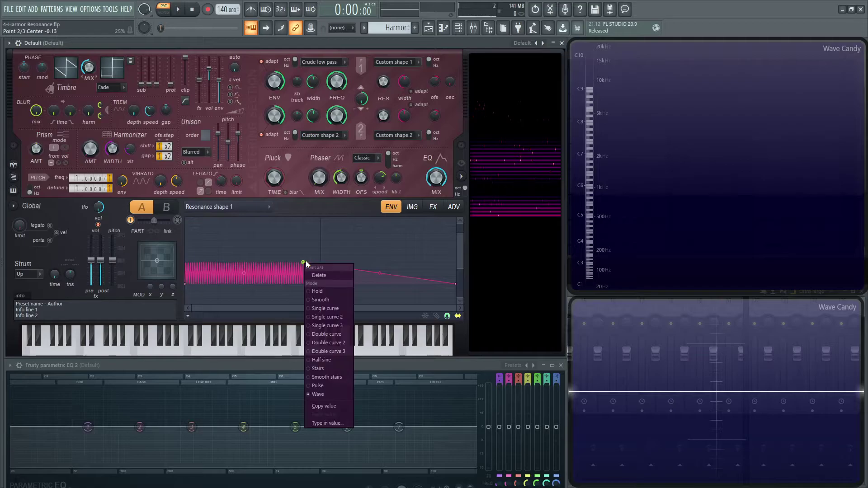
left_click(332, 300)
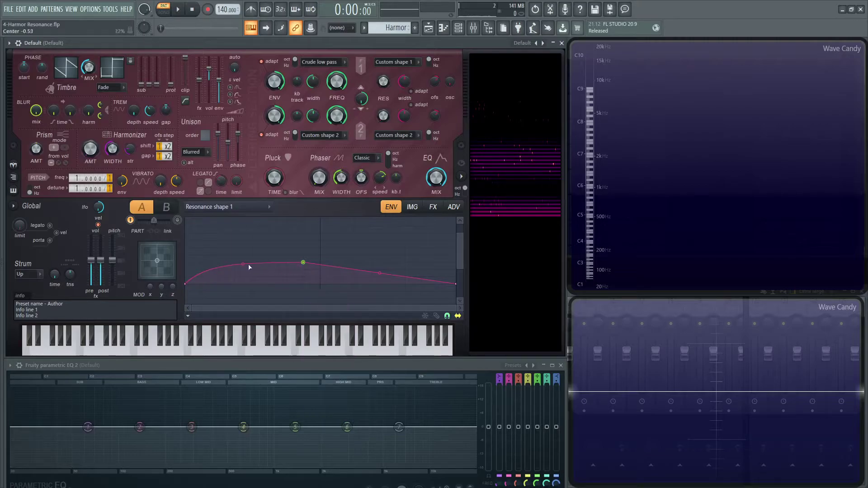
left_click_drag(303, 264, 323, 206)
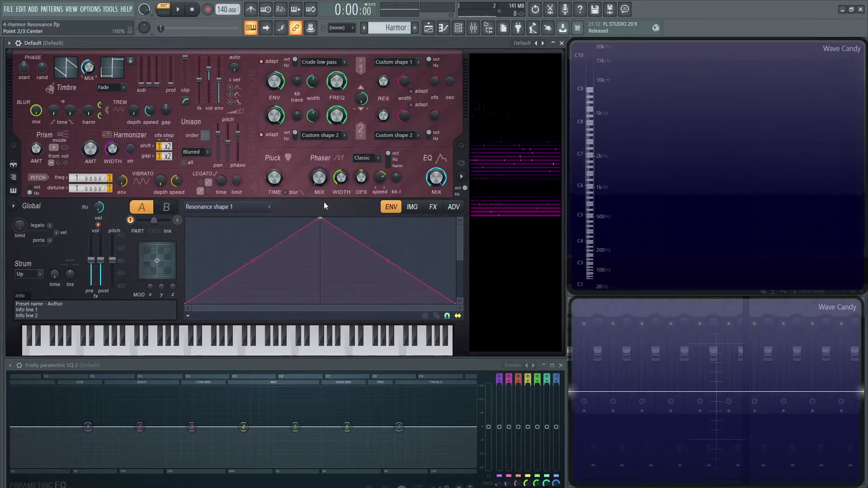
- Audition the triangular resonance with played notes, raising filter 1's resonance amount and lowering its frequency and the volume
key("e")
left_click_drag(384, 81, 384, 56)
key("w")
left_click_drag(337, 82, 337, 103)
key("w")
key("e")
left_click_drag(209, 69, 209, 75)
left_click_drag(337, 81, 337, 83)
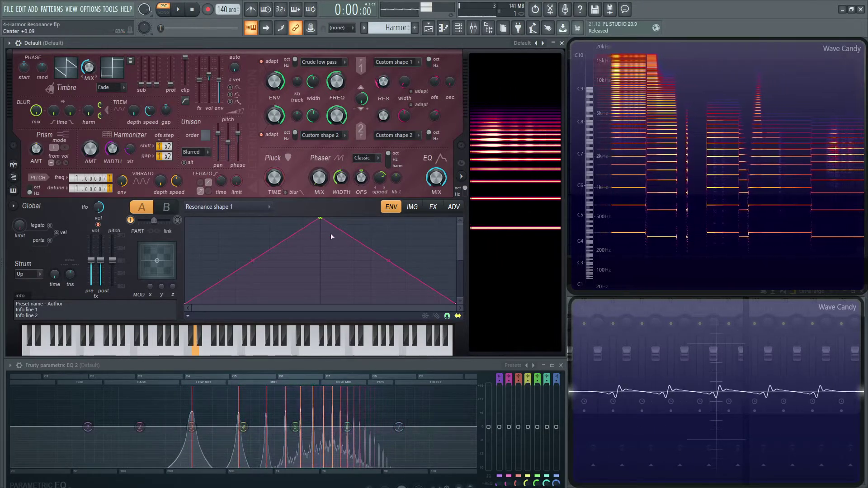
- Reshape Resonance shape 1 with a peak near the start, a deep valley before the center and a second peak past it
left_click_drag(321, 225, 207, 199)
right_click(324, 276)
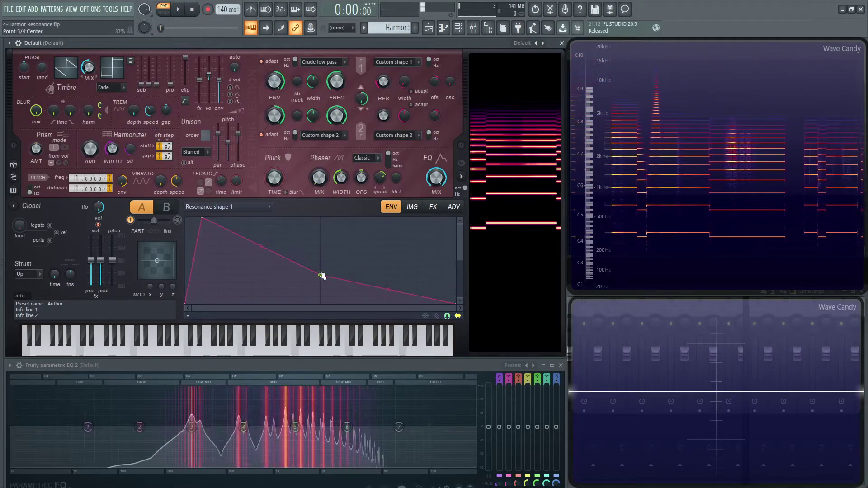
left_click_drag(323, 276, 270, 321)
right_click(339, 255)
left_click_drag(339, 254, 354, 193)
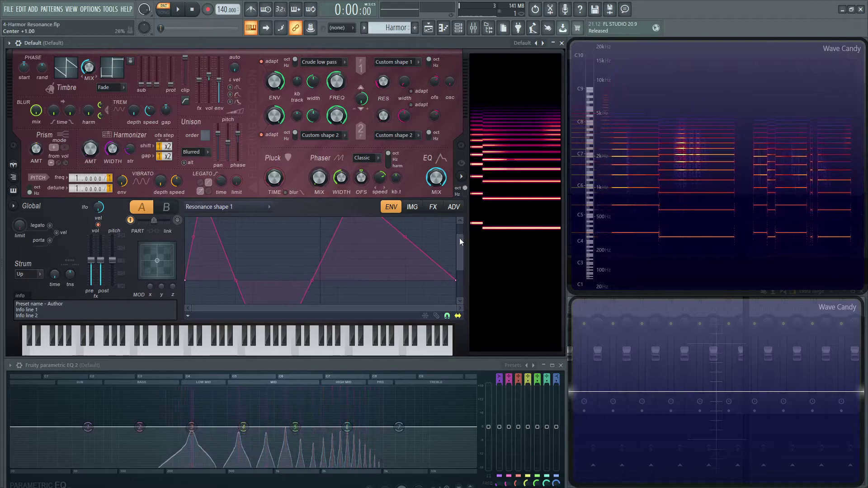
left_click_drag(459, 239, 458, 192)
left_click_drag(459, 261, 459, 308)
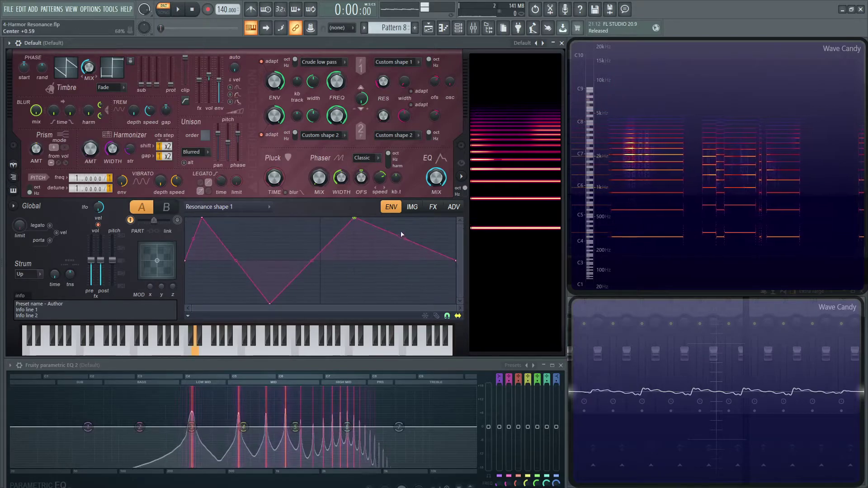
- Add another valley and peak near the end of Resonance shape 1, and bow the first descending segment upward
right_click(406, 236)
left_click_drag(406, 235, 388, 303)
right_click(412, 268)
left_click_drag(411, 267, 438, 219)
left_click_drag(235, 260, 236, 222)
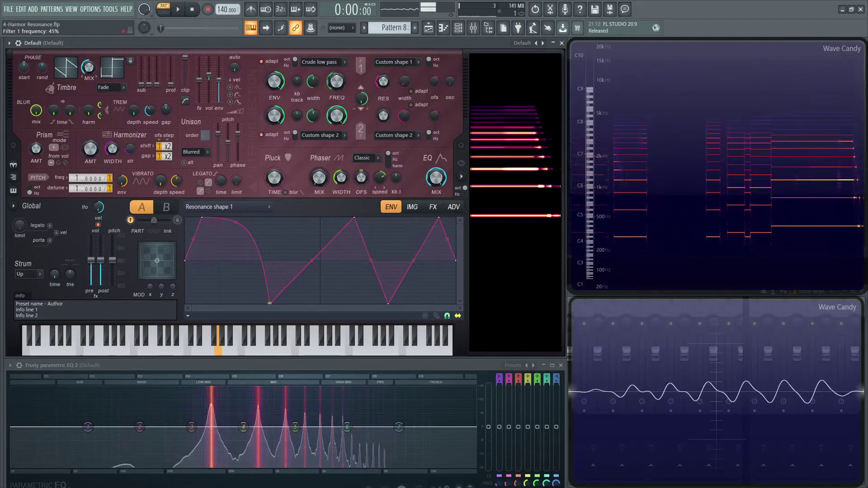
- Sweep filter 1's frequency to audition the custom resonance shape, and set the unison order to 6
left_click_drag(337, 82, 337, 72)
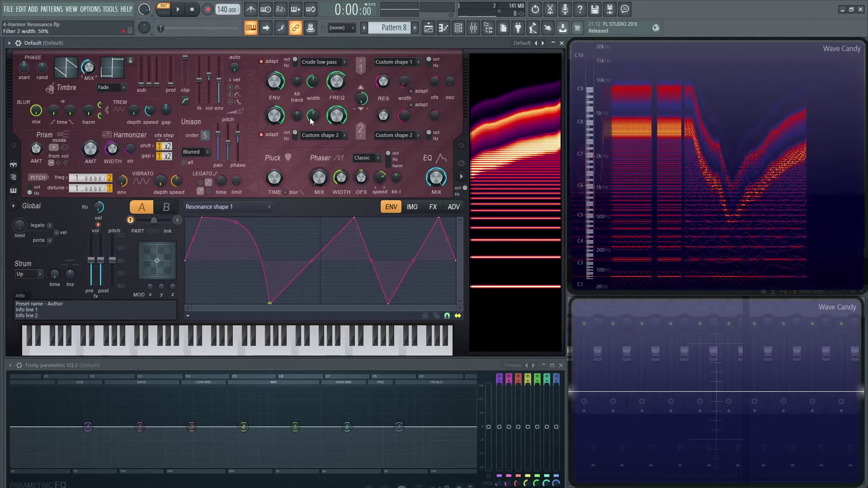
left_click_drag(205, 136, 205, 132)
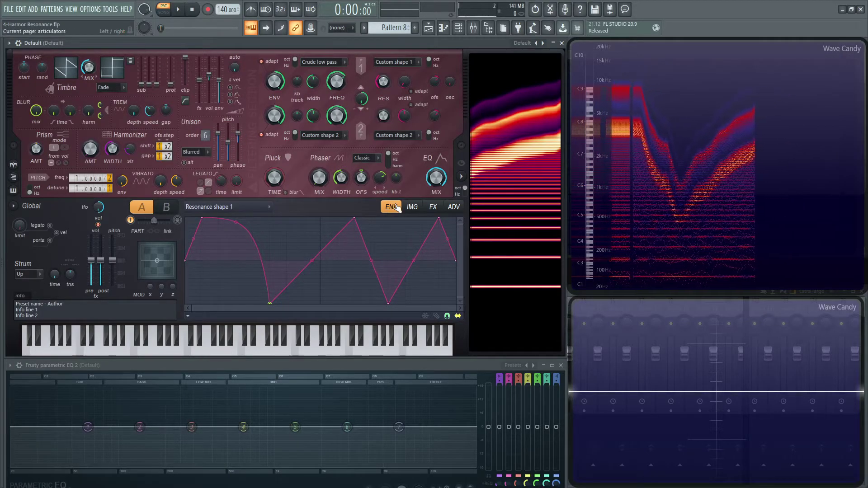
- Set the phase randomness to 100% spectral random and audition the sound with filter 1 frequency sweeps
left_click(432, 207)
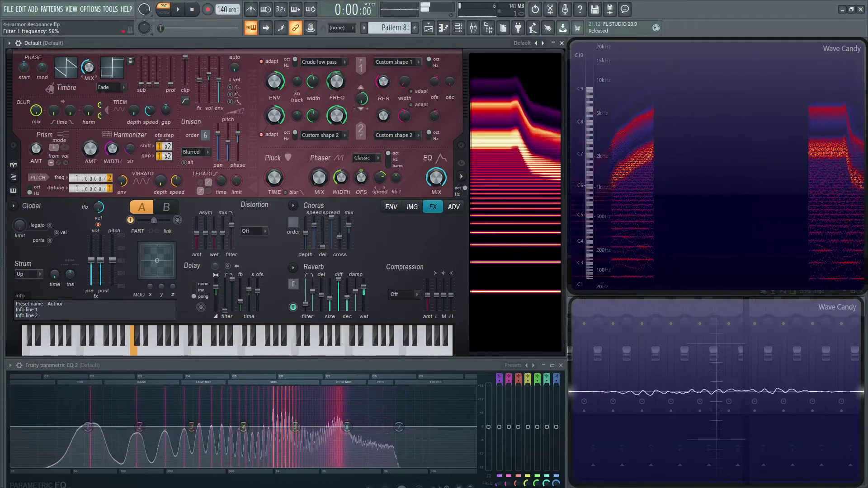
mouse_move(337, 81)
left_mouse_down()
mouse_move(337, 95)
mouse_move(335, 72)
left_mouse_up()
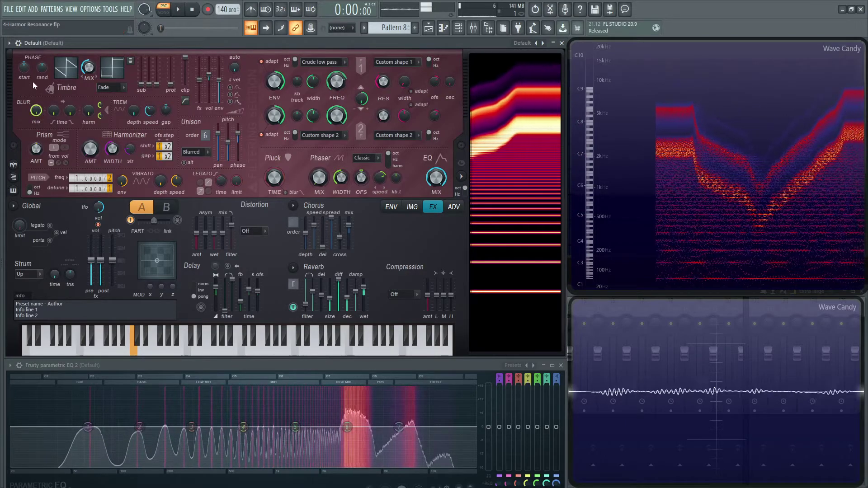
left_click_drag(41, 67, 42, 86)
left_click_drag(336, 83, 337, 82)
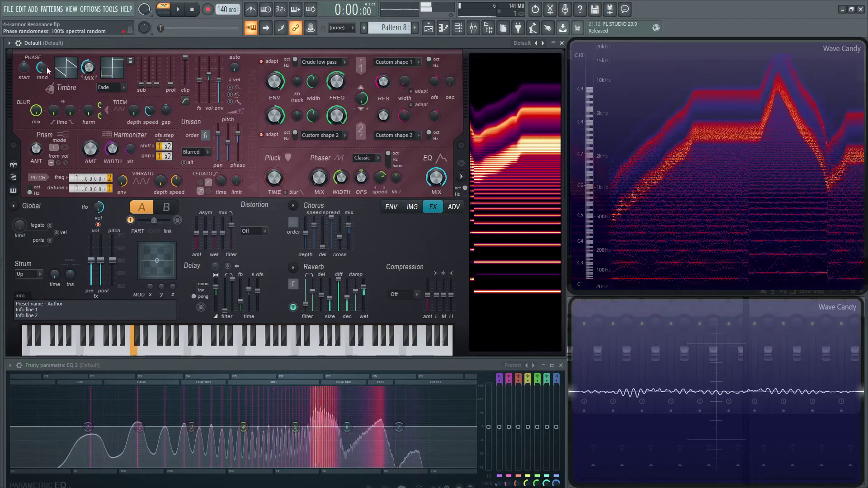
- Raise the end of the Harmonic unison pitch curve to maximum and audition it by sweeping filter 1's frequency
left_click(412, 207)
left_click(391, 206)
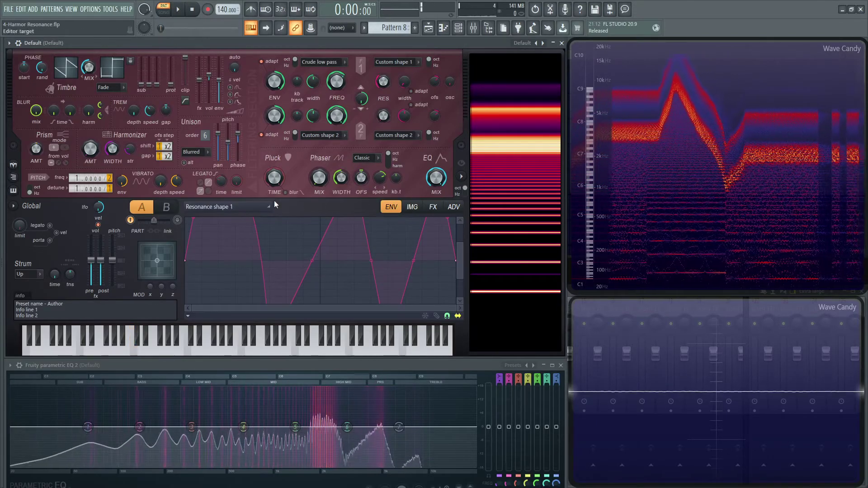
left_click(237, 206)
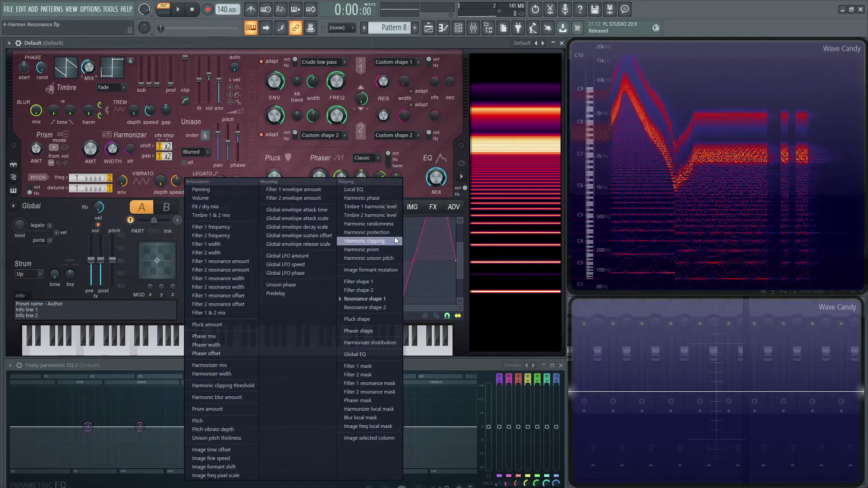
left_click(368, 258)
left_click_drag(458, 262, 456, 219)
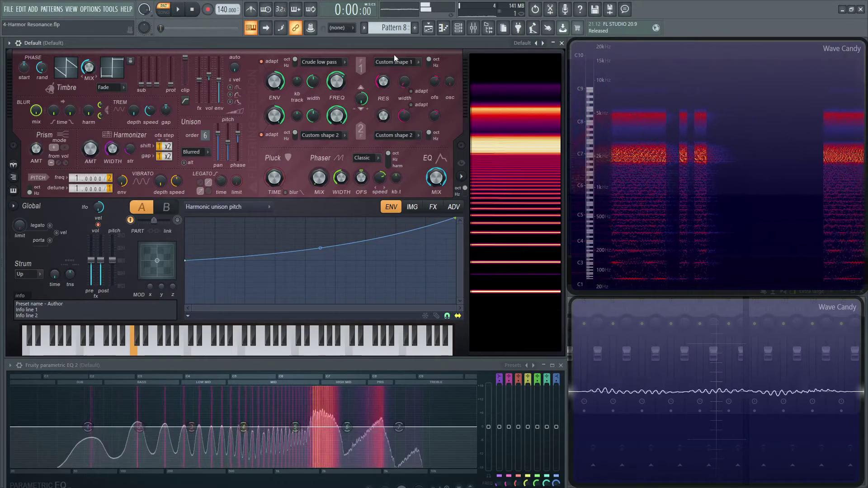
left_click_drag(383, 82, 337, 84)
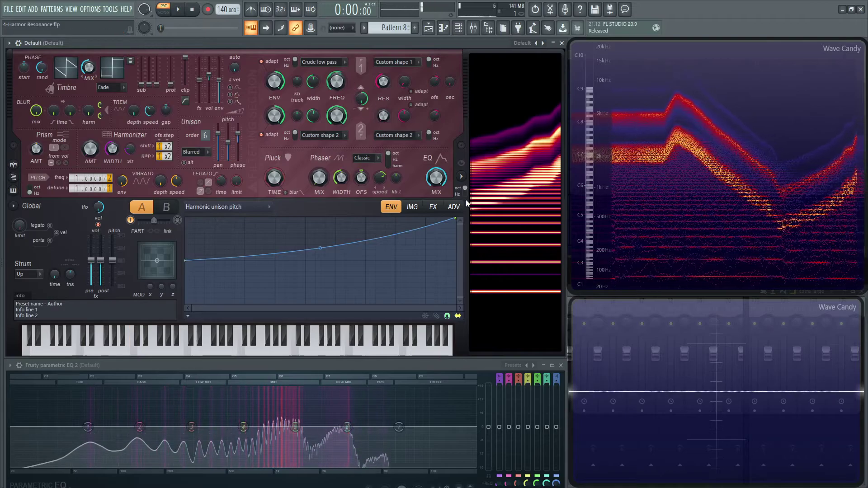
- Enable the delay, raise its feedback and set its high cut to about 5298 Hz, auditioning it with played notes
left_click(433, 207)
left_click(200, 307)
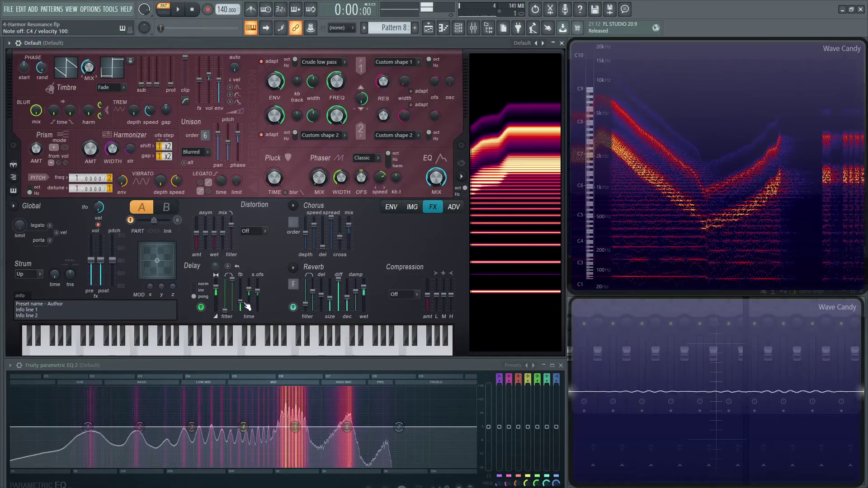
left_click_drag(241, 302, 232, 286)
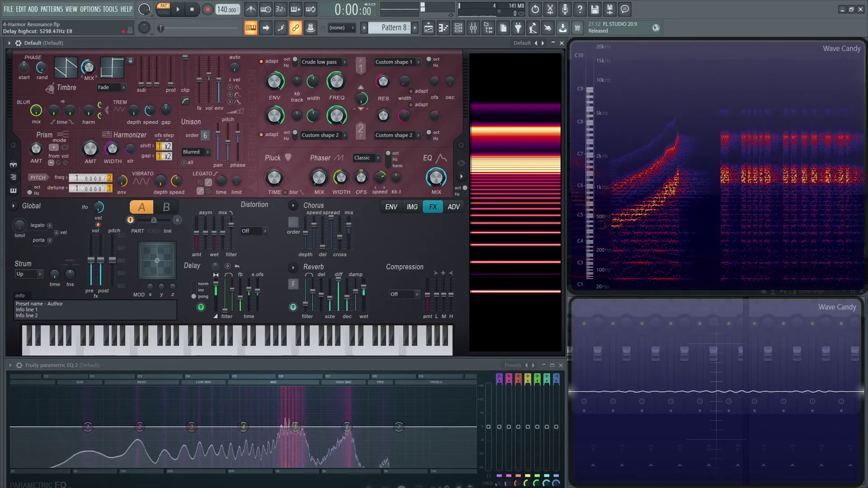
key("z")
key("z")
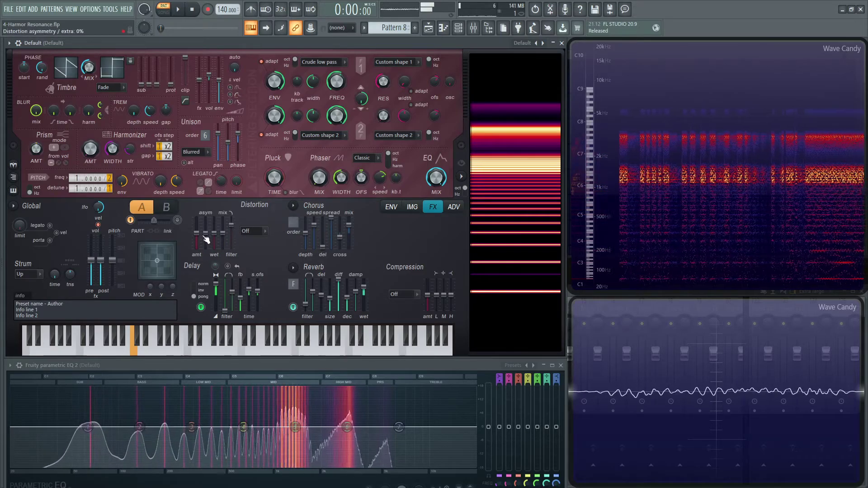
- Apply Classic distortion and raise its amount slightly while playing notes
left_click(252, 231)
left_click(253, 248)
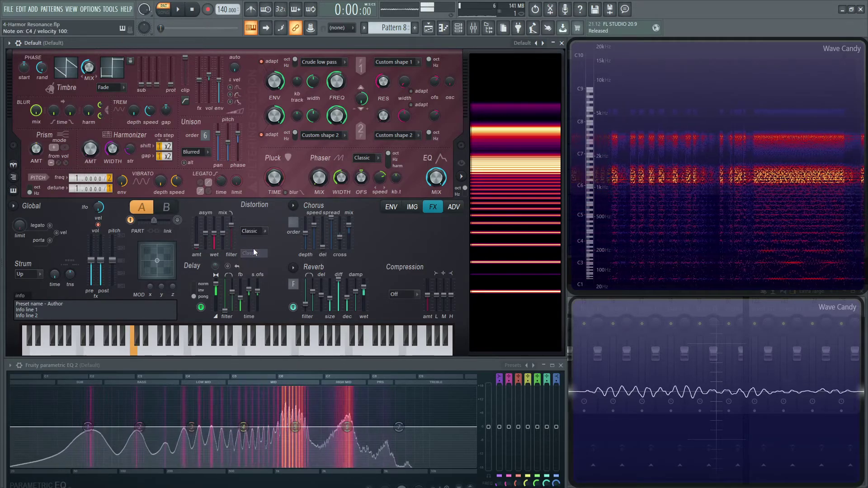
left_click_drag(196, 243, 196, 241)
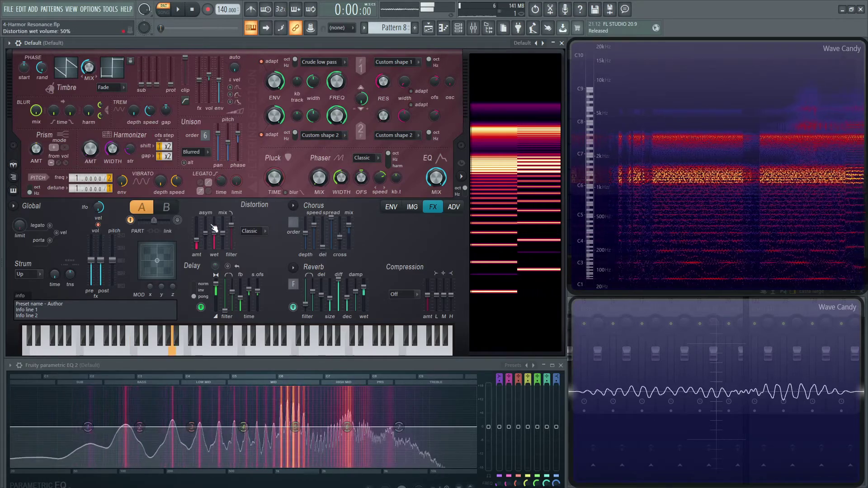
- Change the distortion type to Log and sweep filter 1's frequency down to a low setting
left_click(252, 231)
left_click(253, 288)
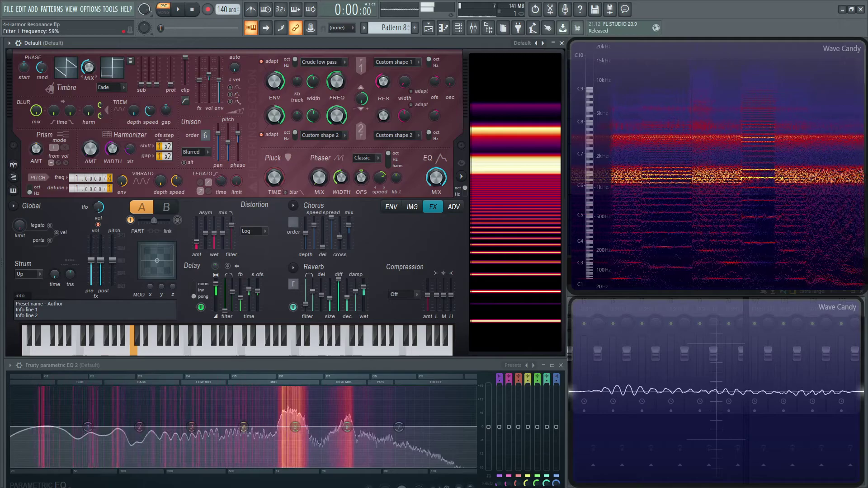
left_click_drag(336, 82, 336, 93)
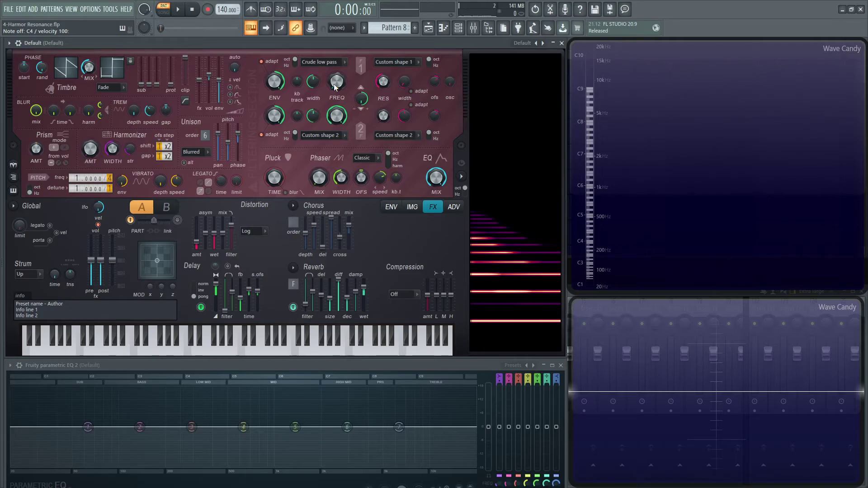
- Bring back the envelope editor for the Harmonic unison pitch shape
left_click(411, 208)
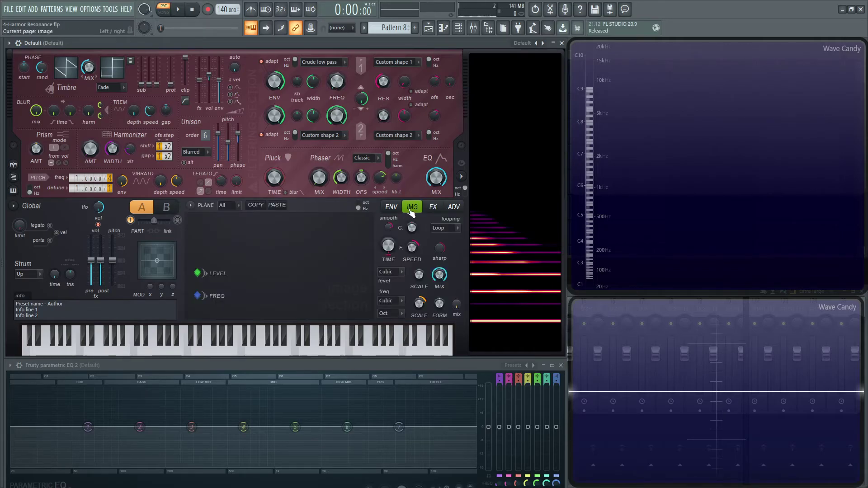
left_click(392, 208)
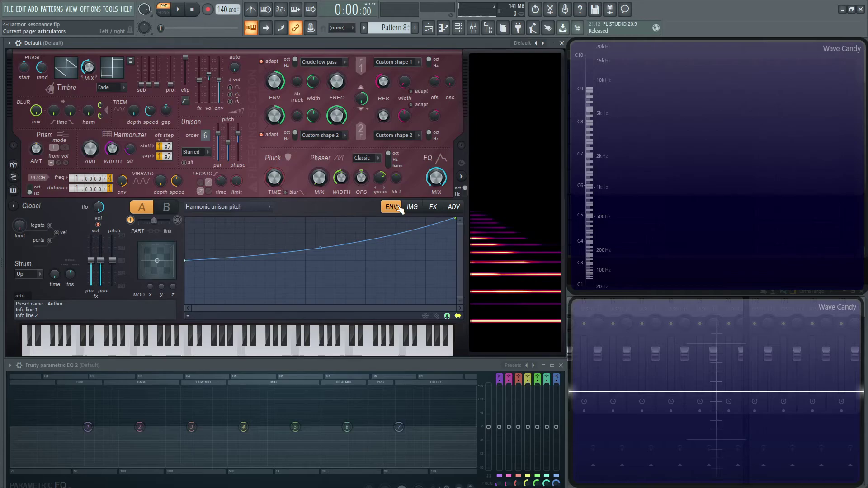